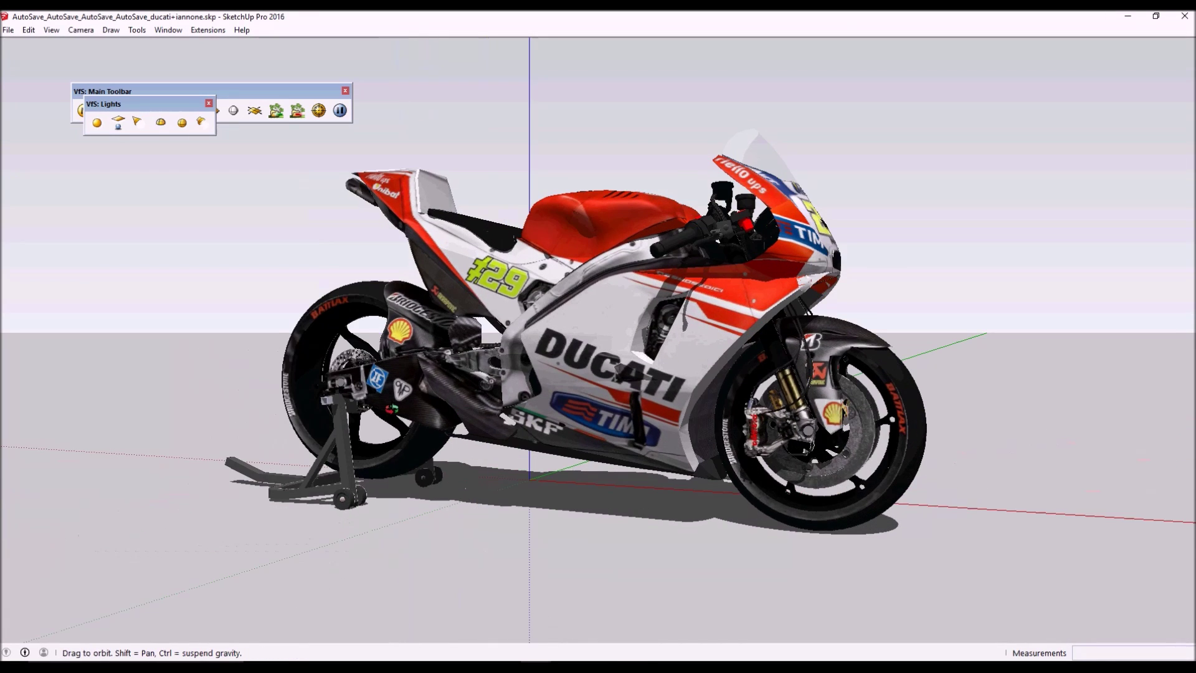
Step: Orbit the Ducati to its other side and open its 3D Warehouse model page
middle_click_drag(622, 372, 349, 212)
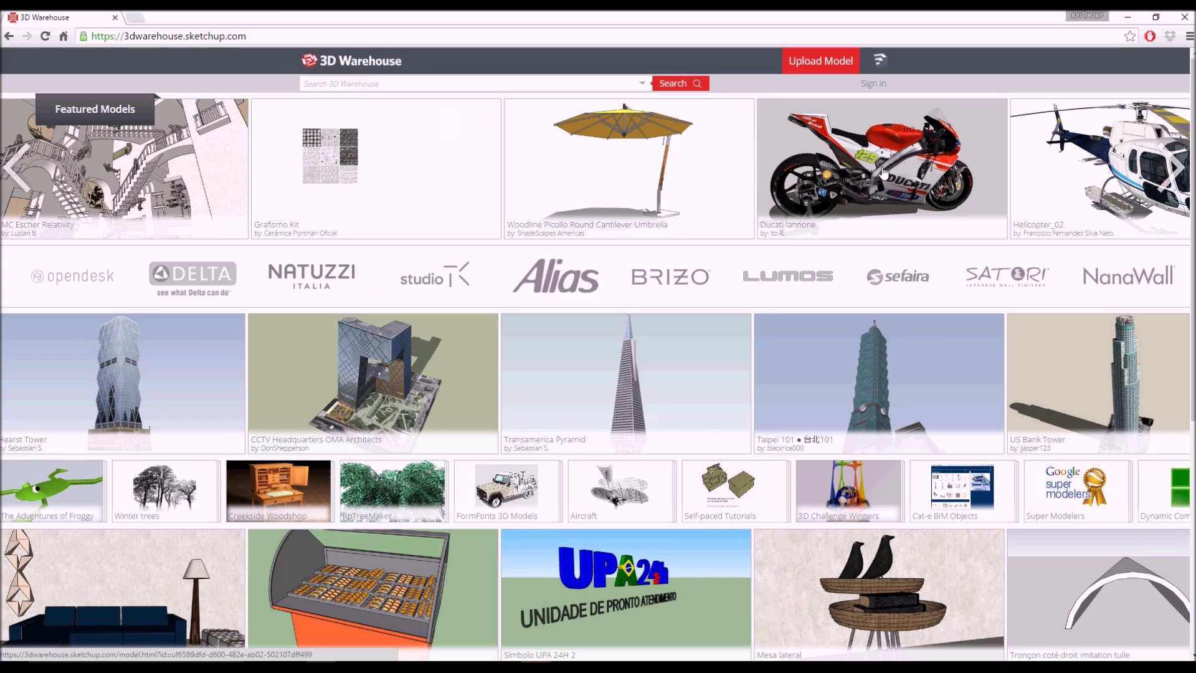
left_click(883, 174)
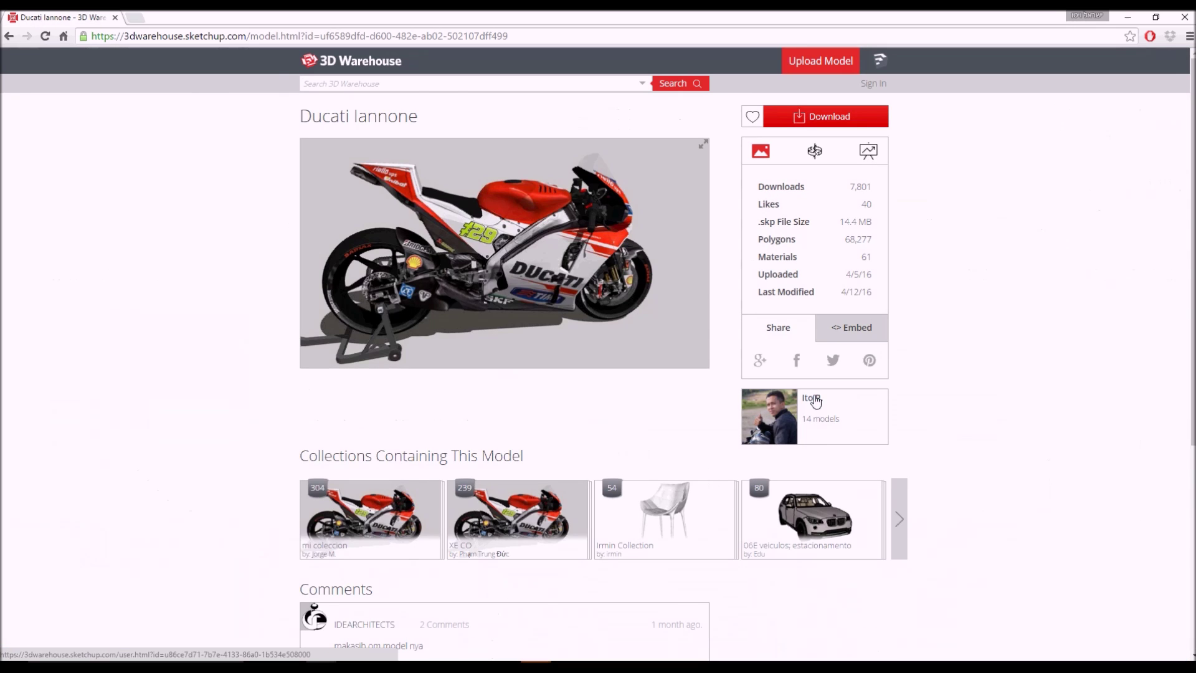
Step: Open the Ducati Iannone uploader's profile on 3D Warehouse
left_click(810, 399)
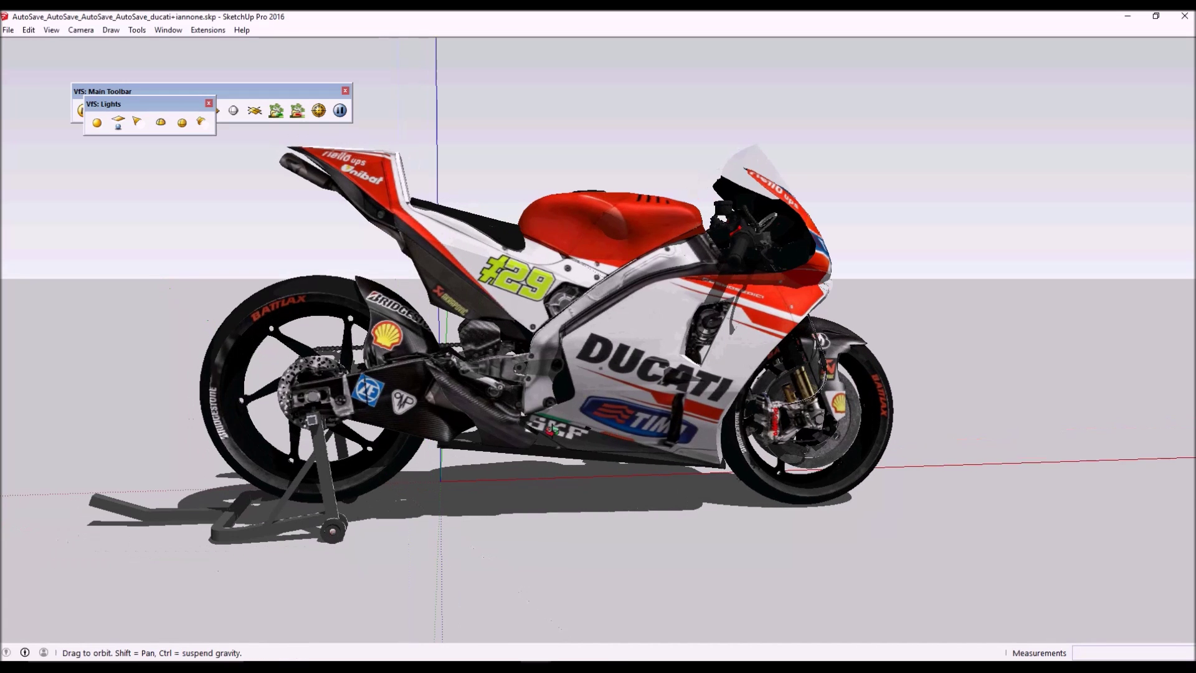
Step: Orbit around the Ducati model to a front three-quarter view
middle_click_drag(708, 436, 622, 436)
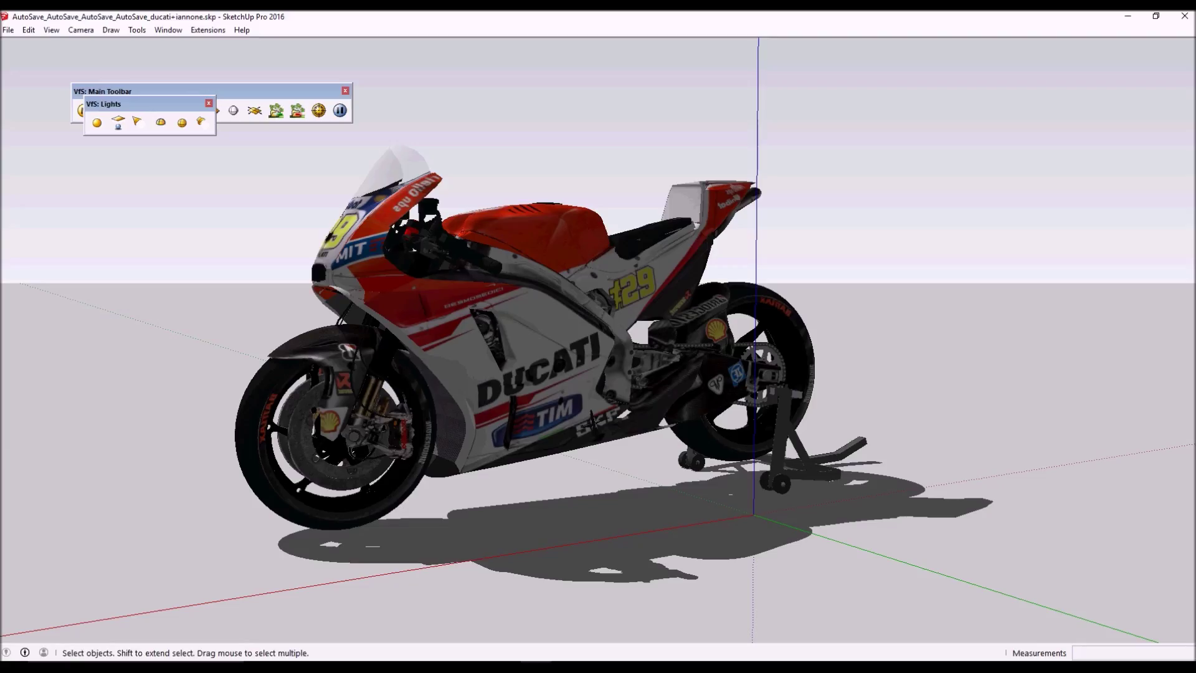
Step: Review Model Info statistics (69 components, 4 layers, 61 materials) and purge unused items
left_click(168, 30)
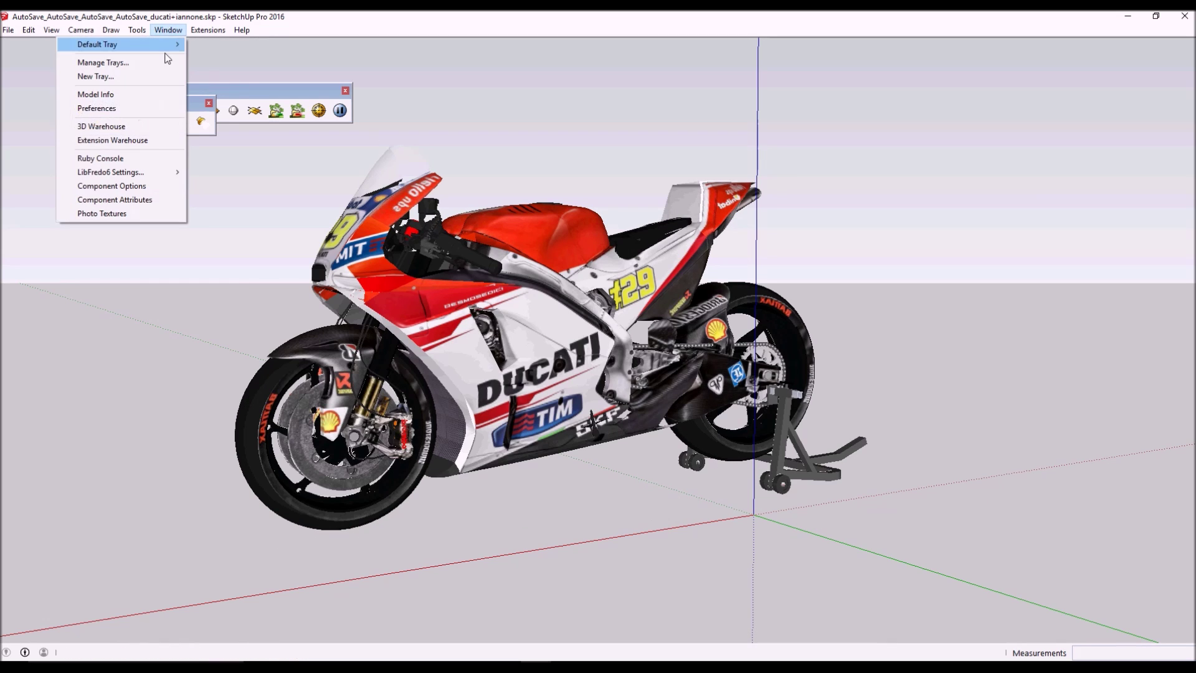
left_click(96, 94)
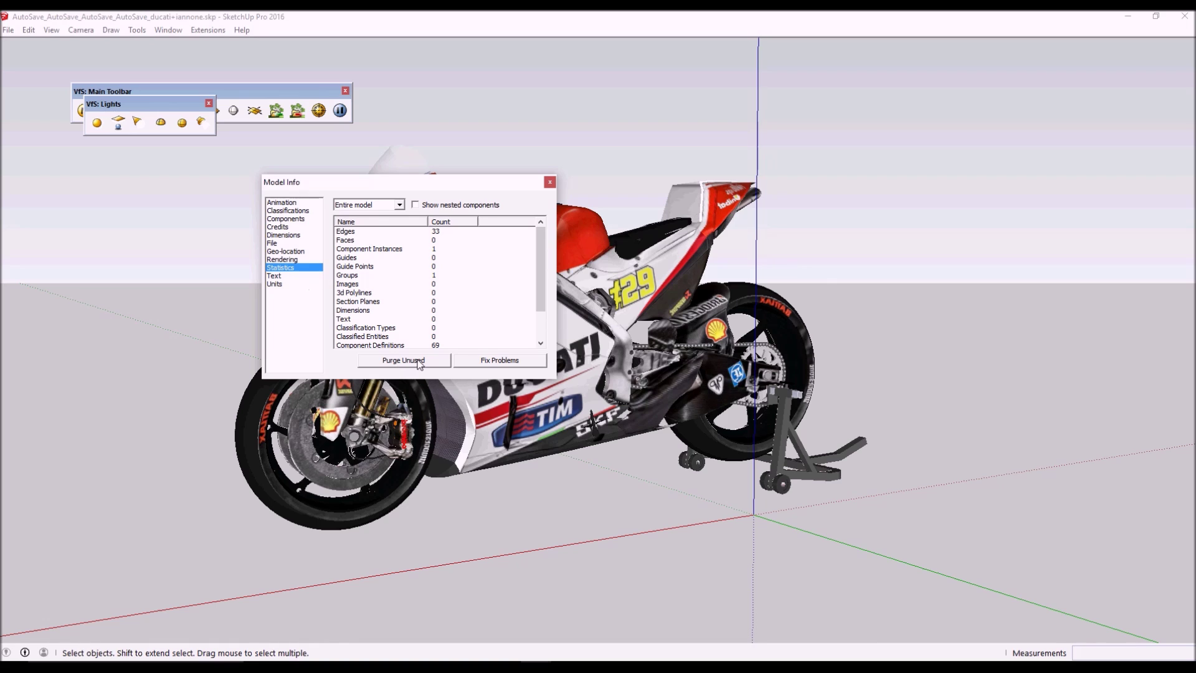
scroll(473, 287, "down", 2)
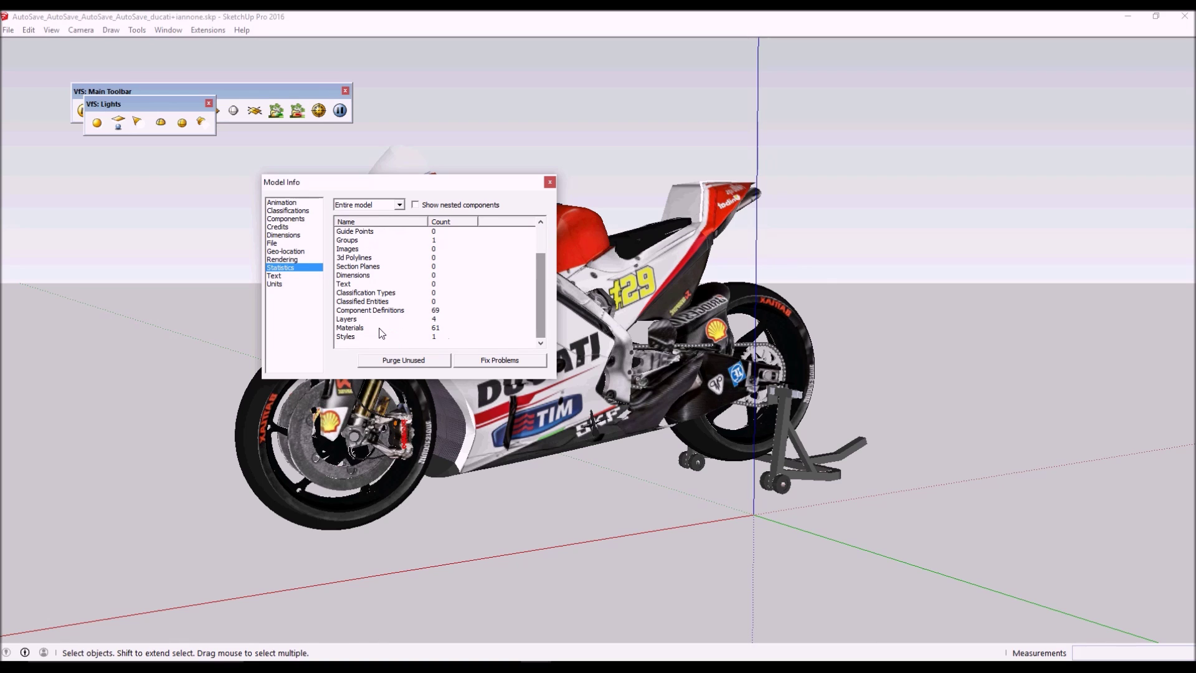
left_click(414, 362)
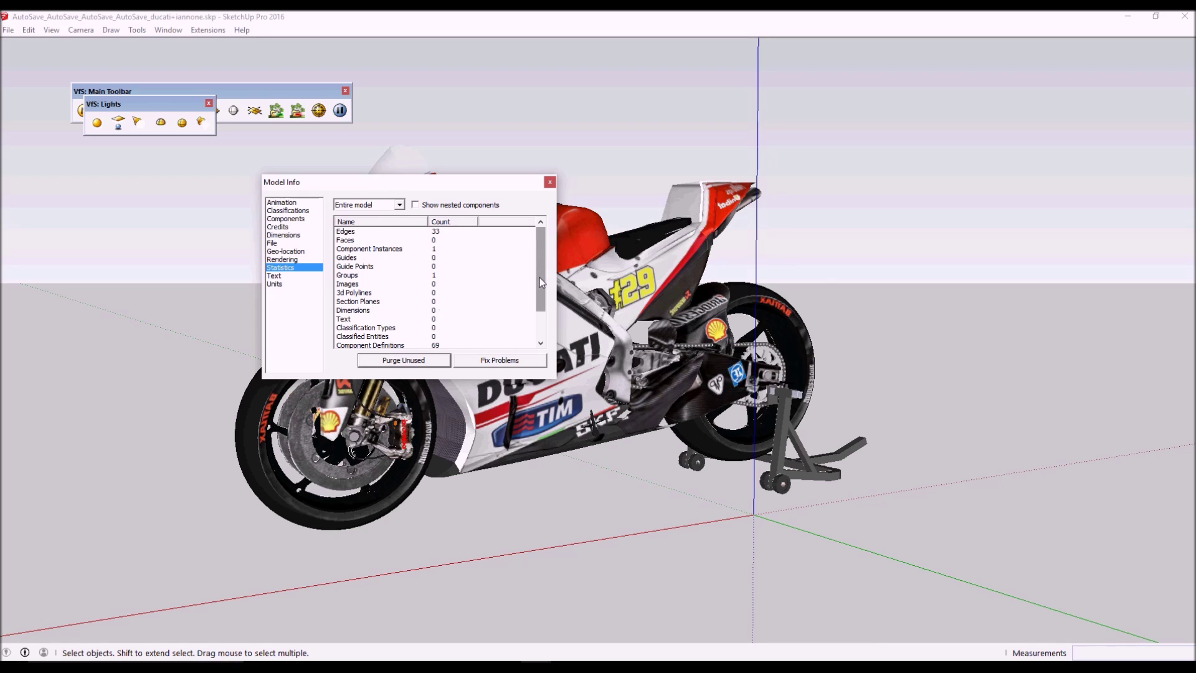
left_click_drag(539, 278, 537, 330)
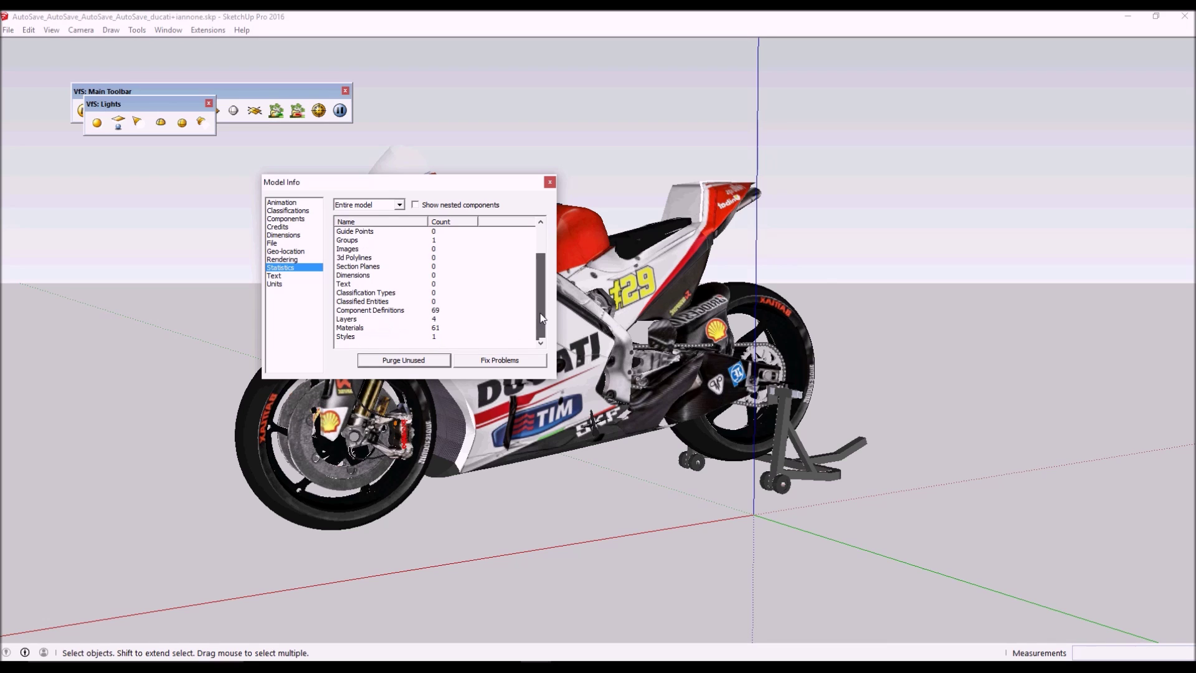
left_click(550, 182)
scroll(534, 198, "up", 1)
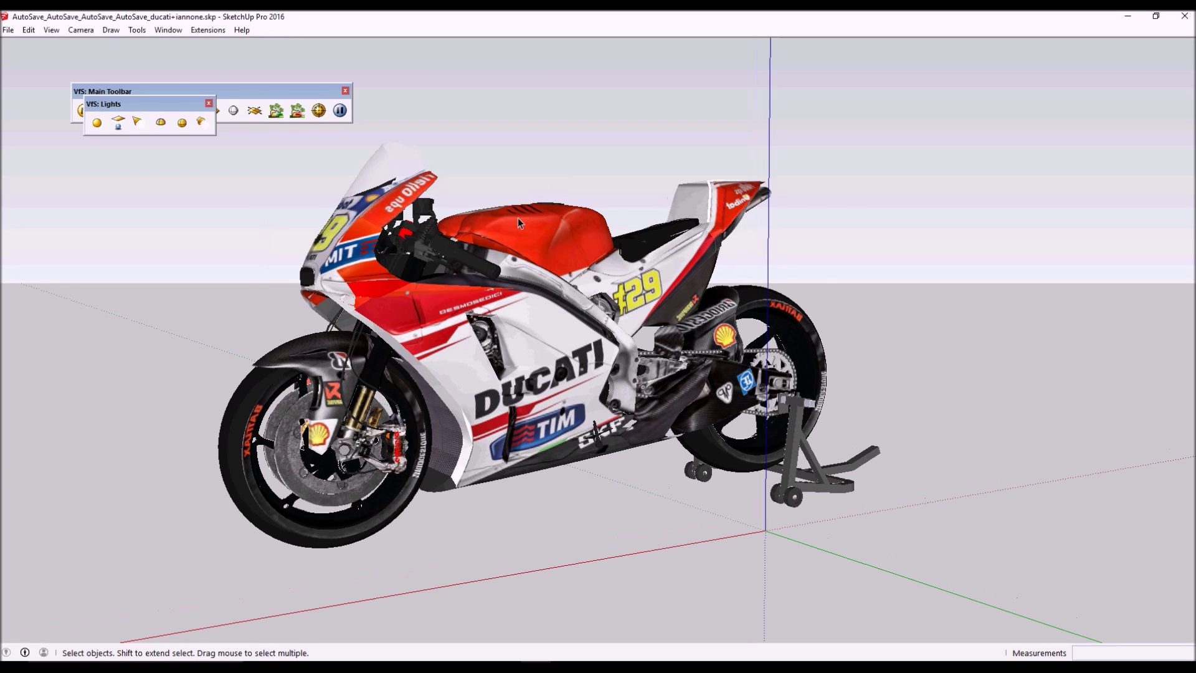
Step: Export the whole bike as V-Ray proxy Moto_Proxy_003.vrmesh with a limited-triangle preview
key("ctrl+a")
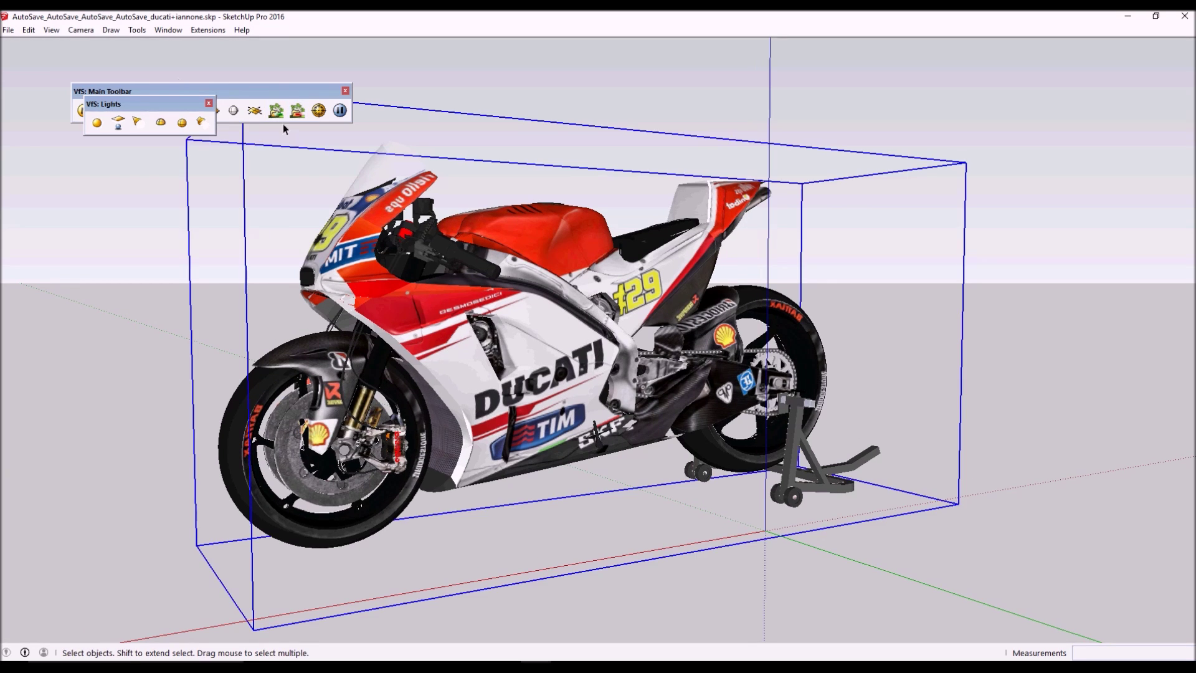
left_click(262, 94)
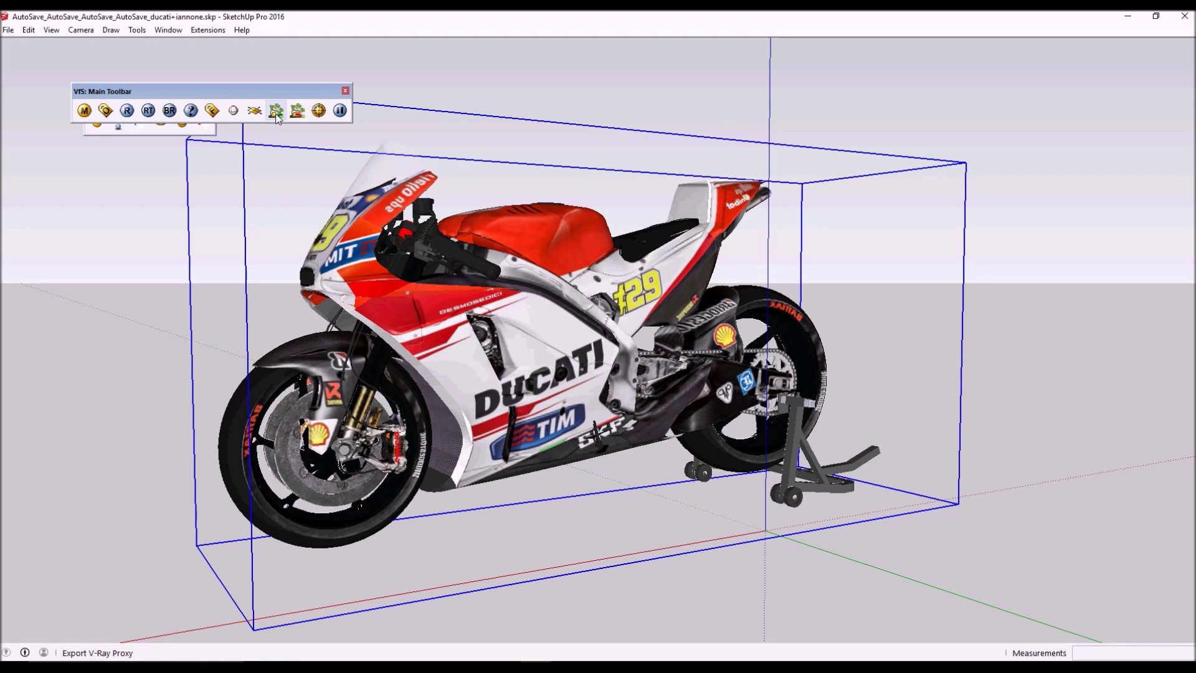
left_click(276, 113)
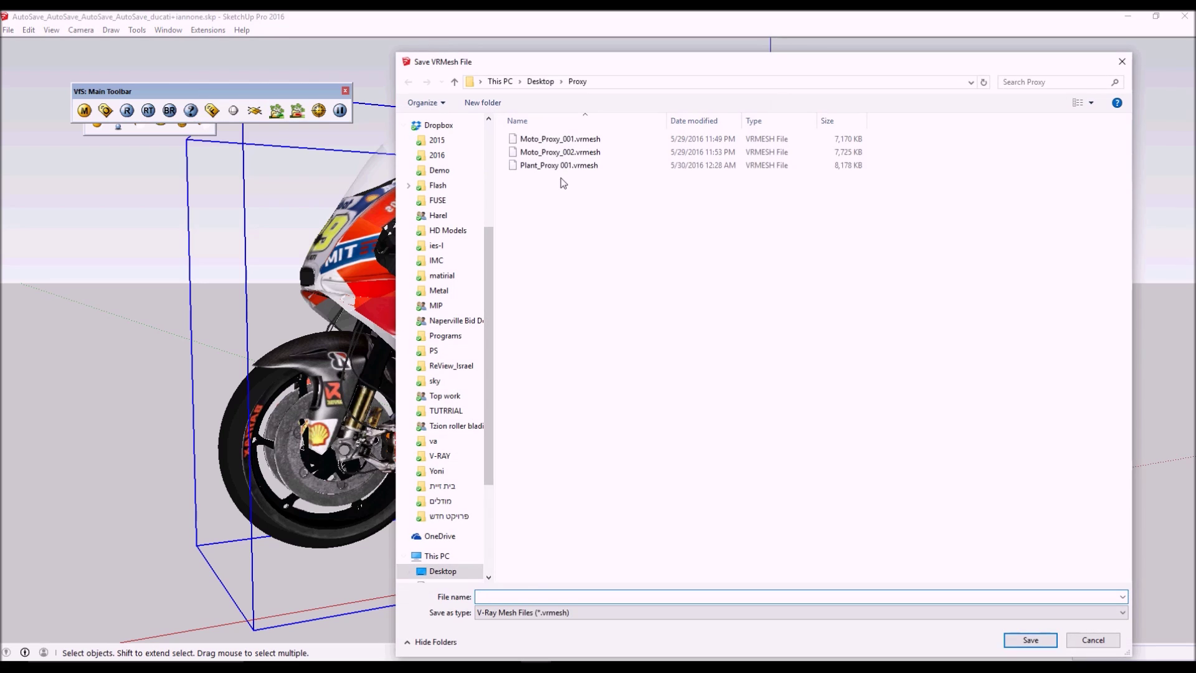
left_click(549, 155)
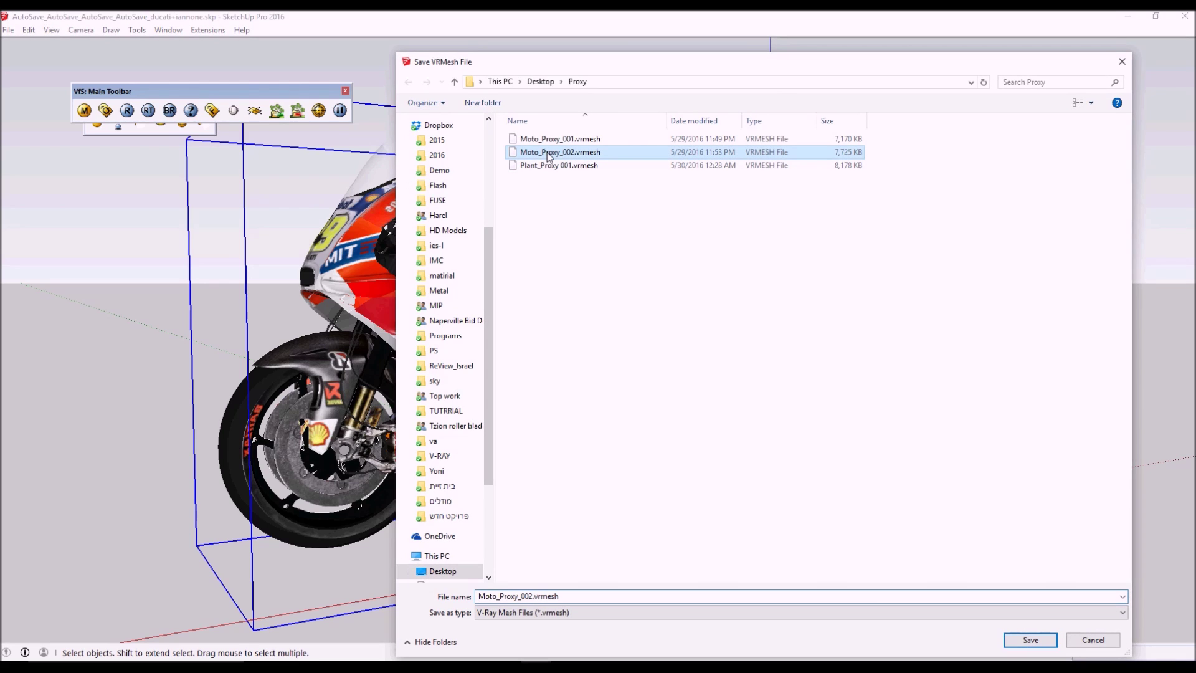
left_click(530, 597)
left_click_drag(529, 596, 626, 593)
type("3")
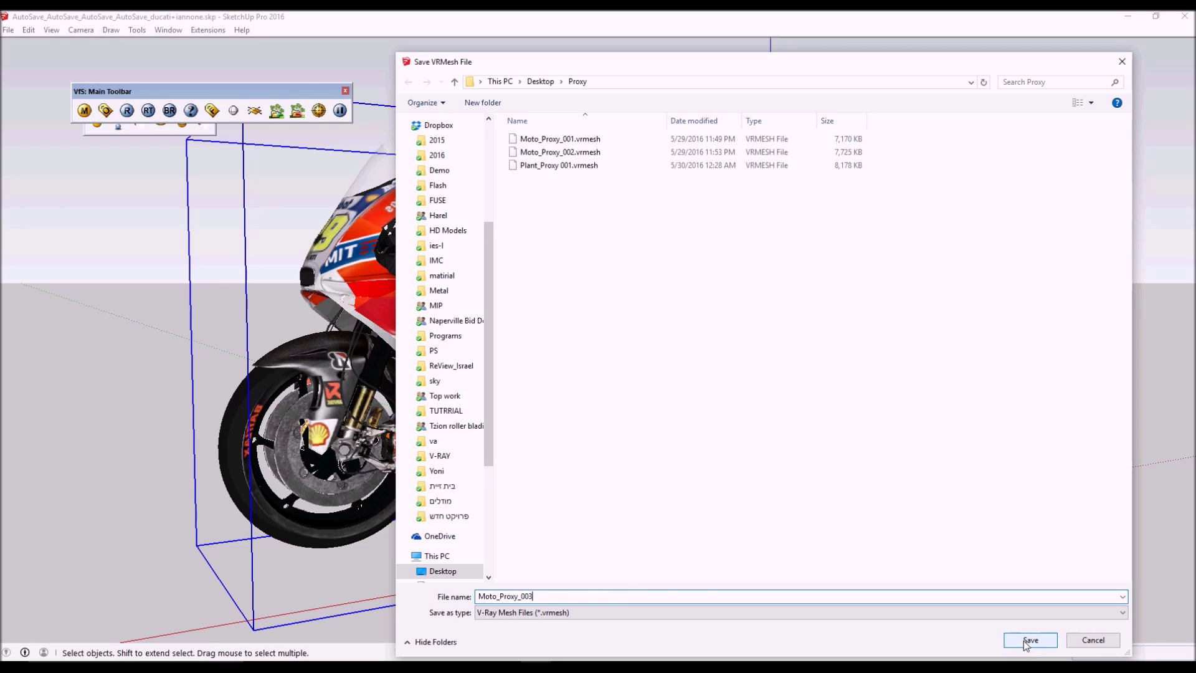
left_click(1028, 641)
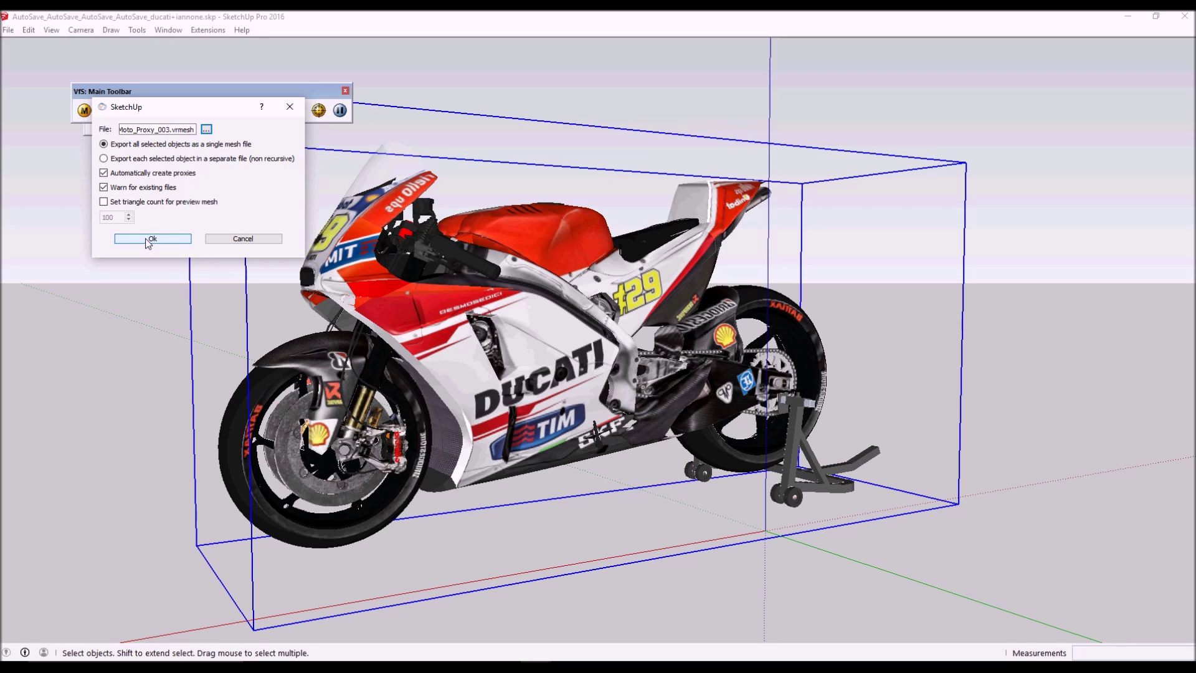
left_click(103, 201)
left_click(151, 240)
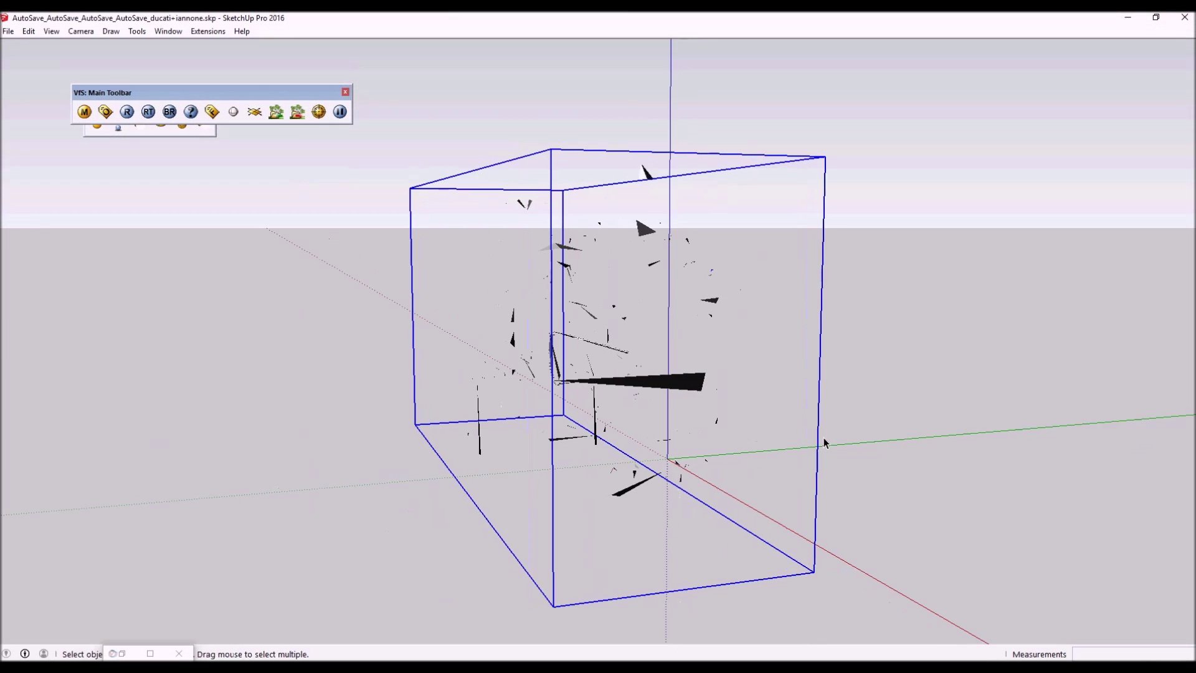
Step: Inspect the Ducati proxy preview from a few angles, then render it in V-Ray
middle_click_drag(824, 437, 735, 405)
scroll(748, 411, "down", 5)
middle_click_drag(509, 376, 802, 356)
scroll(797, 353, "up", 5)
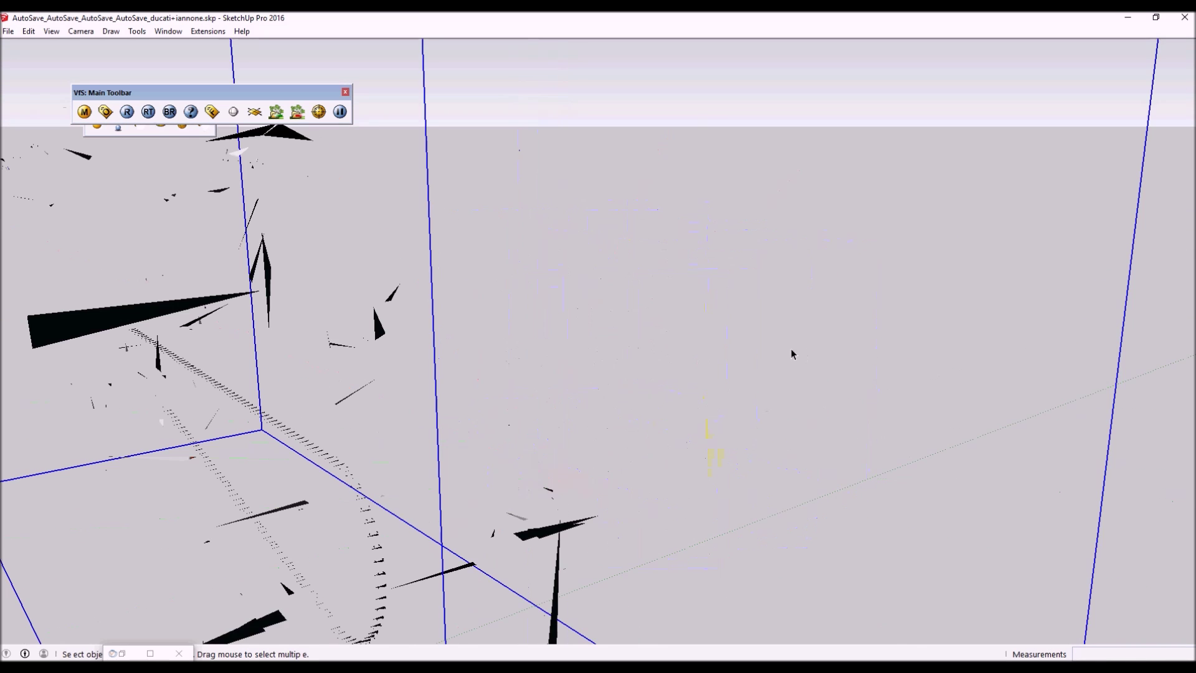
scroll(790, 349, "down", 5)
middle_click_drag(636, 381, 701, 397)
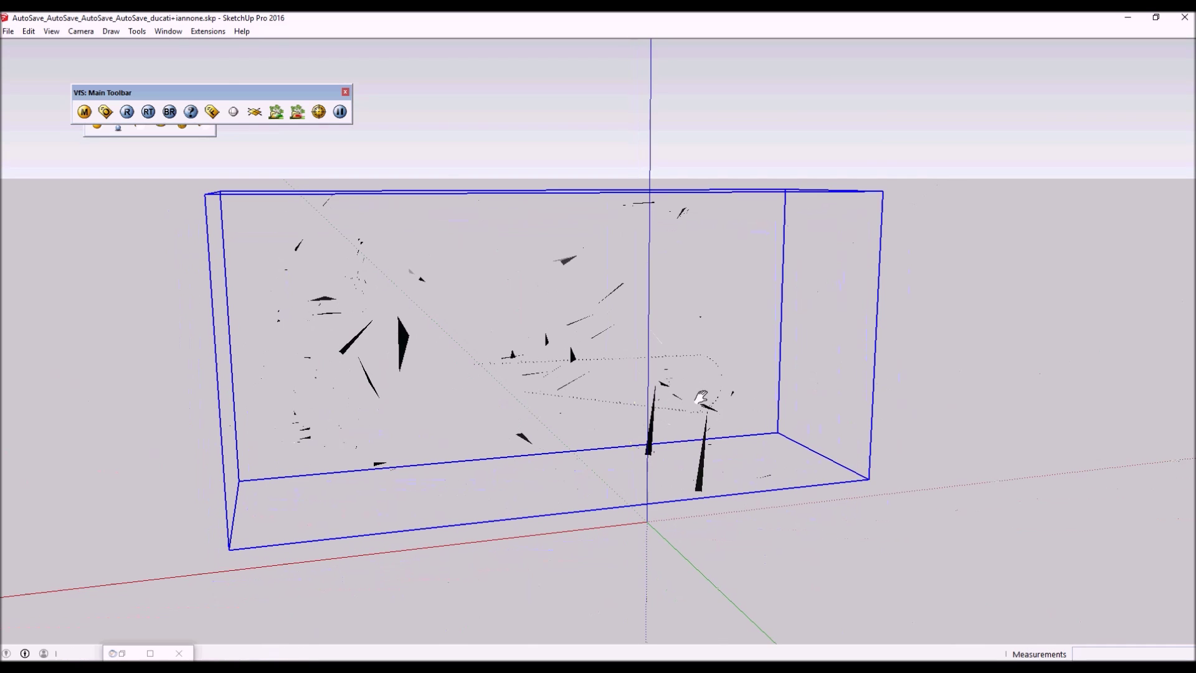
left_click(125, 113)
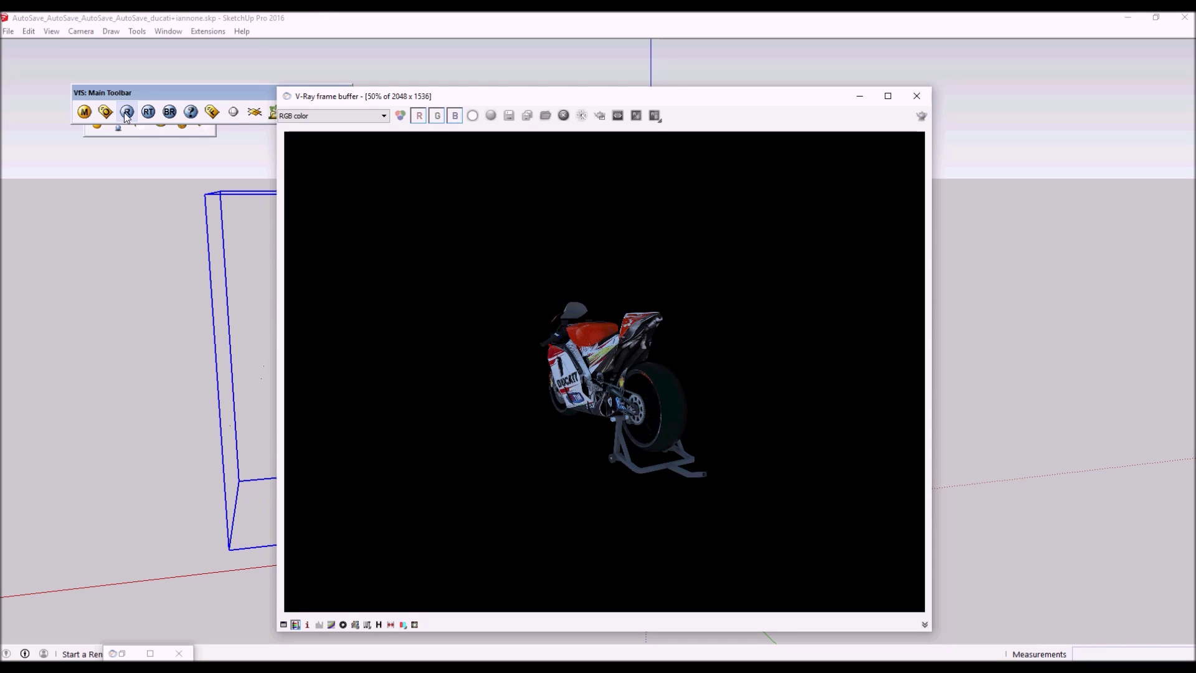
Step: Re-render the proxy bike in side view and zoom into the frame buffer to inspect detail
left_click(126, 116)
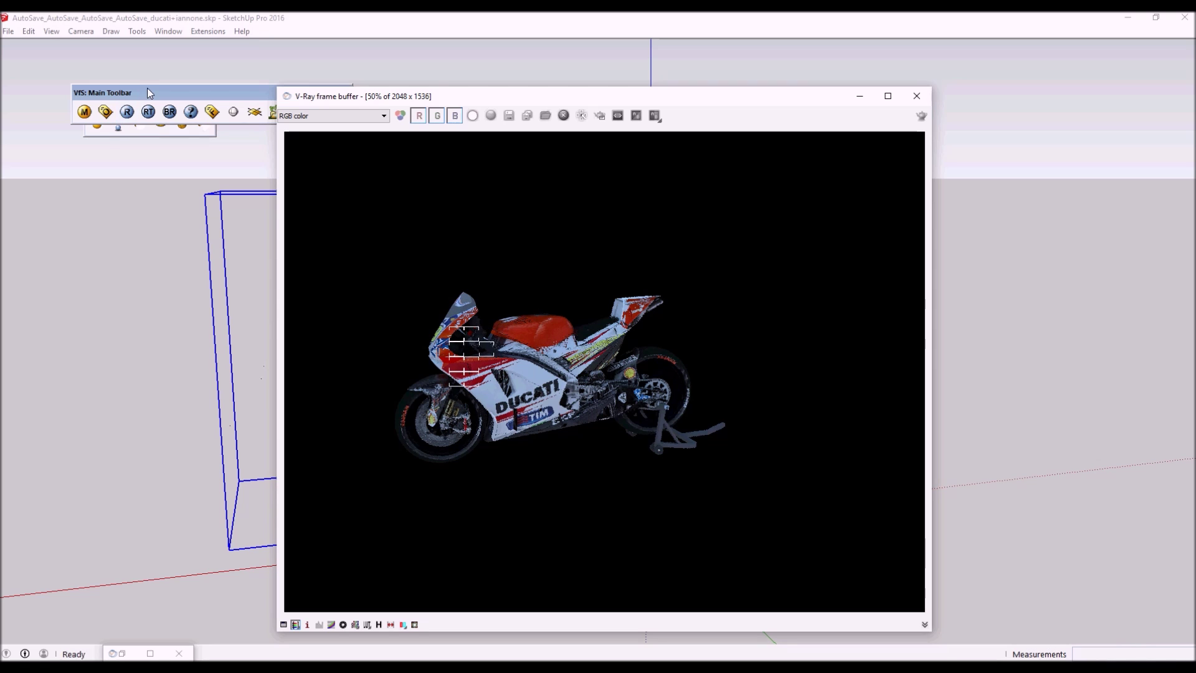
scroll(446, 301, "up", 1)
scroll(480, 312, "up", 1)
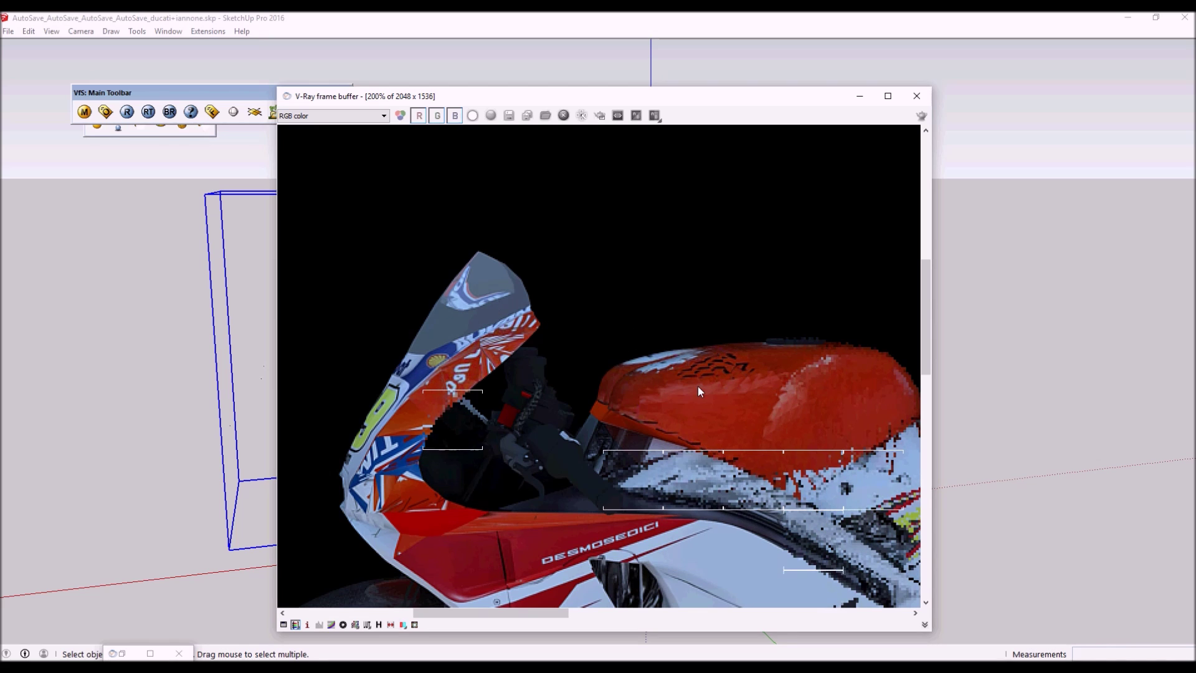
scroll(600, 436, "up", 1)
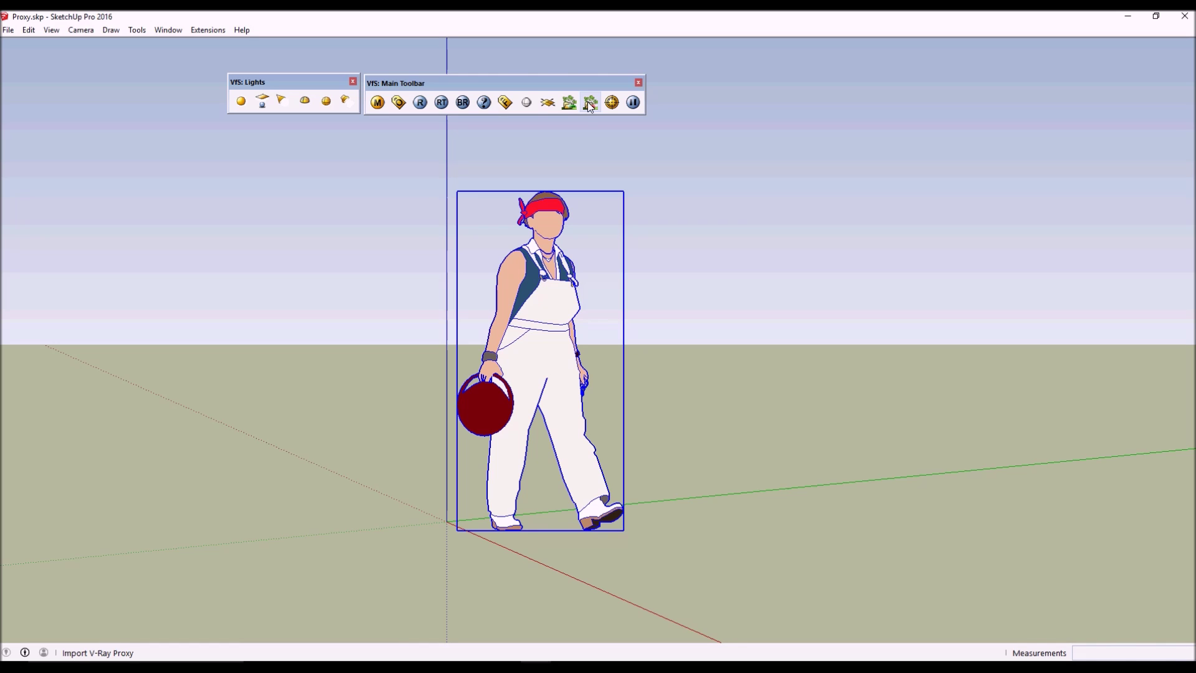
Step: Deselect the woman figure and import Moto_Proxy_003.vrmesh as a V-Ray proxy
left_click(655, 152)
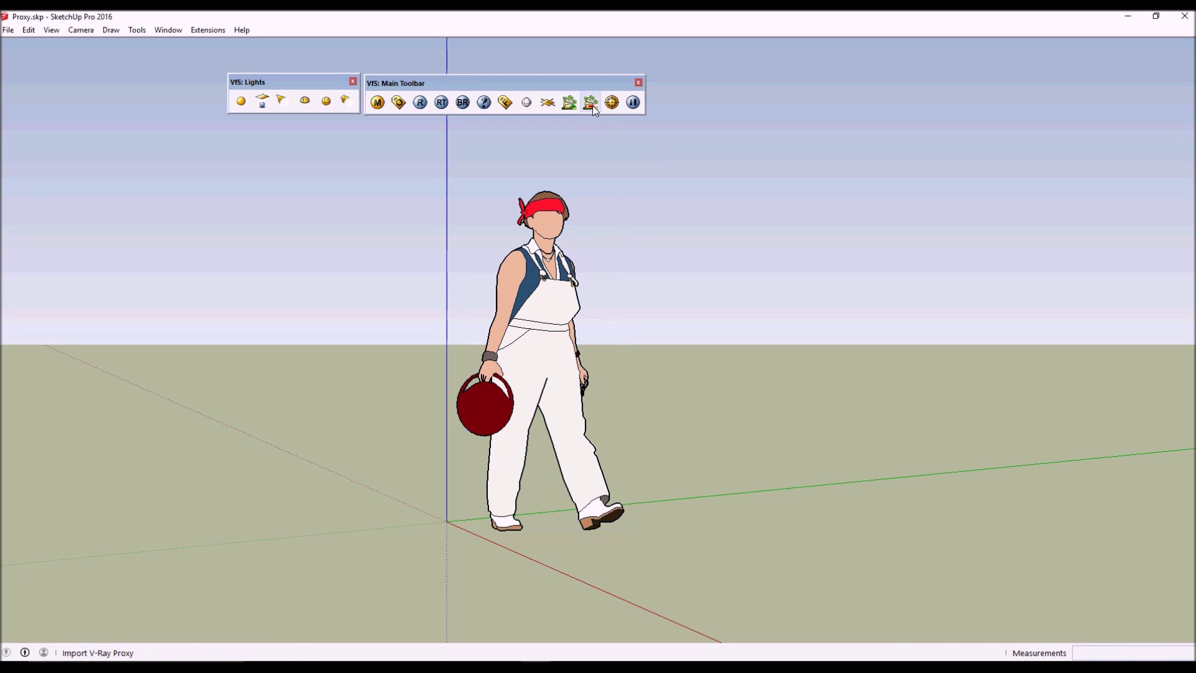
left_click(592, 106)
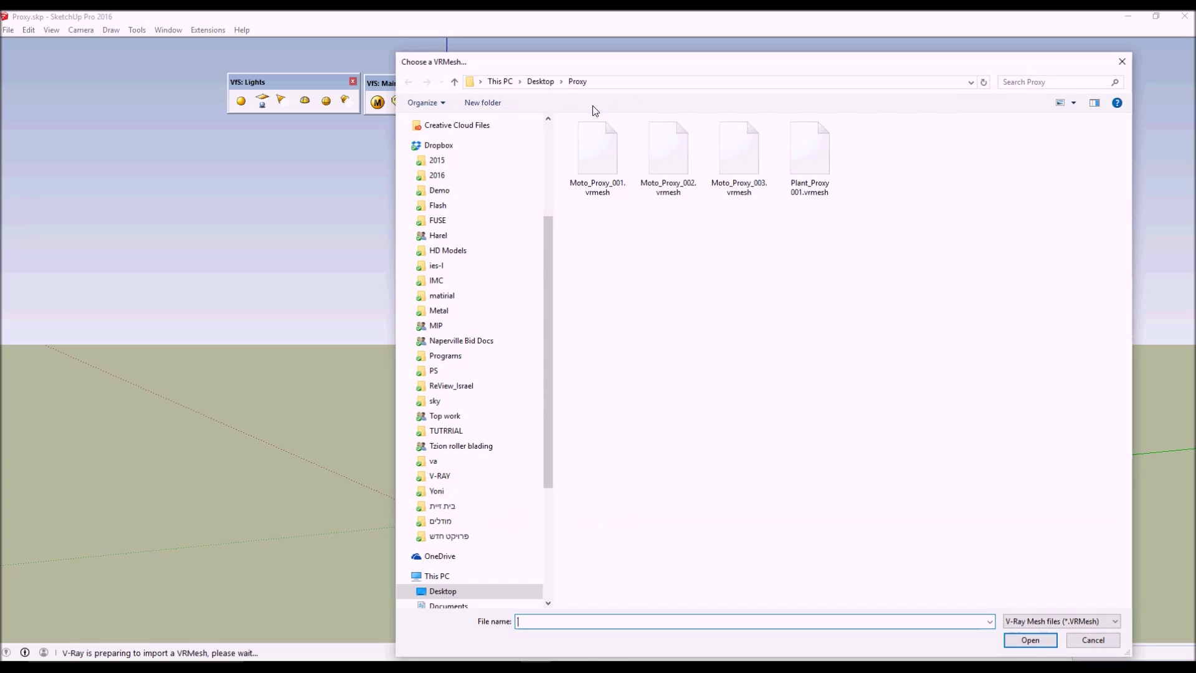
double_click(768, 152)
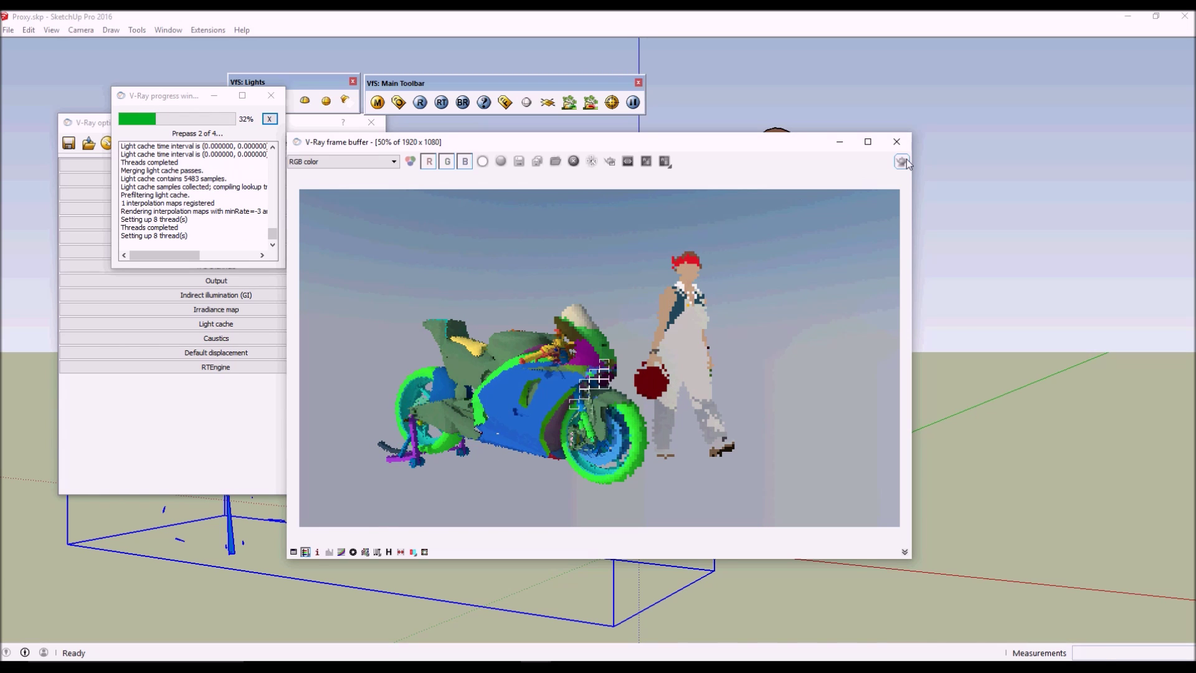
Step: Close the frame buffer, switch to the Moto_Proxy_003 window and close its render
left_click(896, 143)
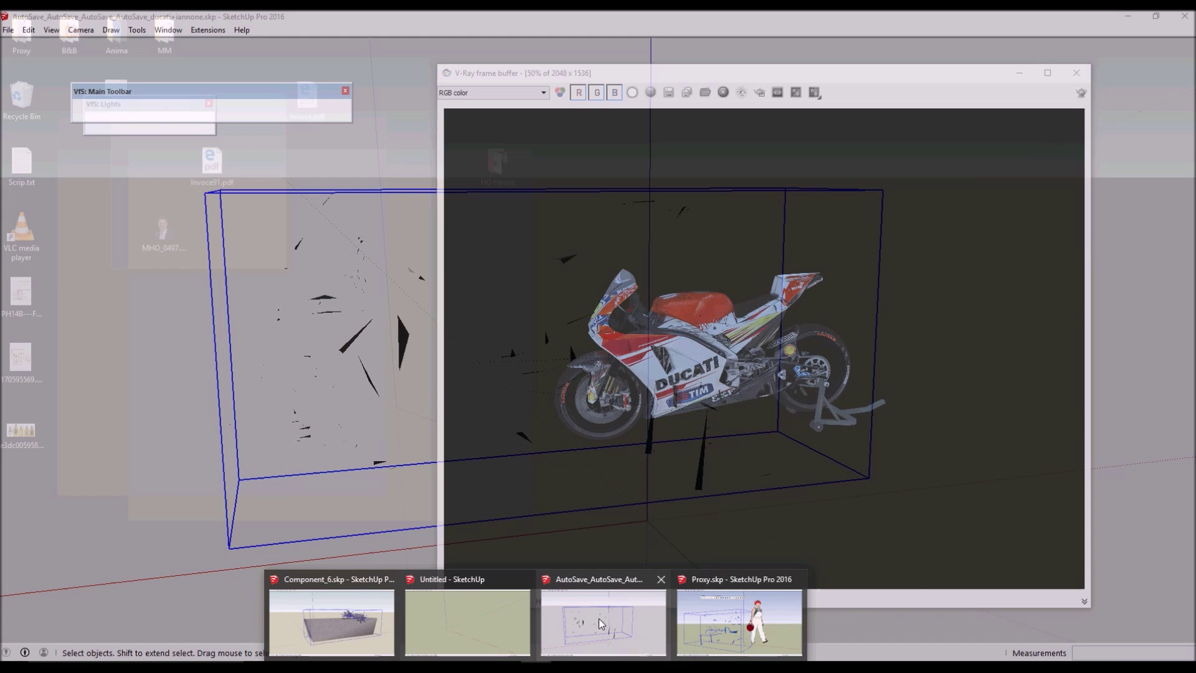
left_click(599, 618)
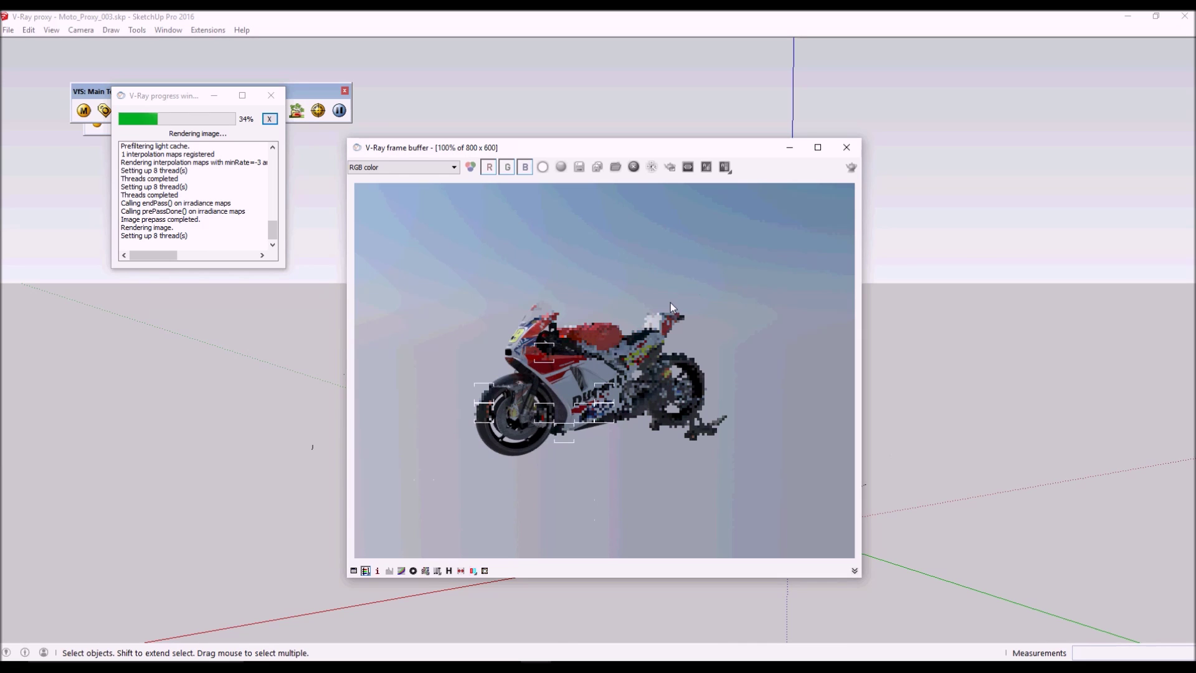
left_click(848, 147)
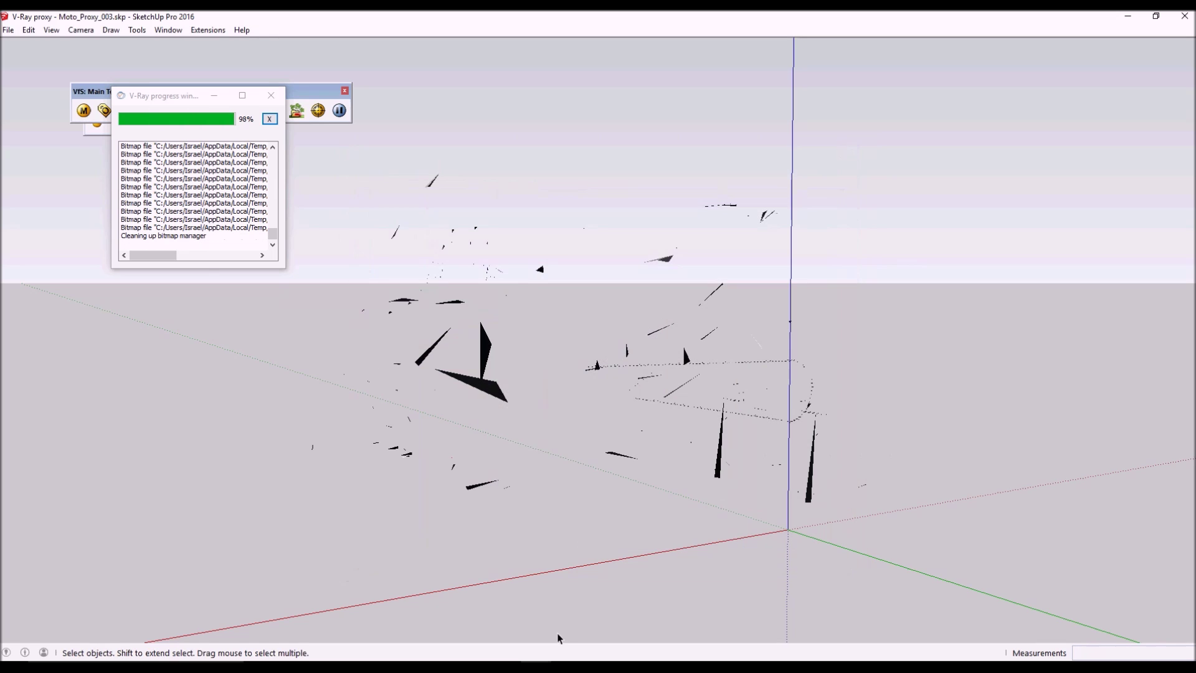
Step: Rotate the motorbike proxy in Proxy.skp by about -107.9°
left_click(612, 379)
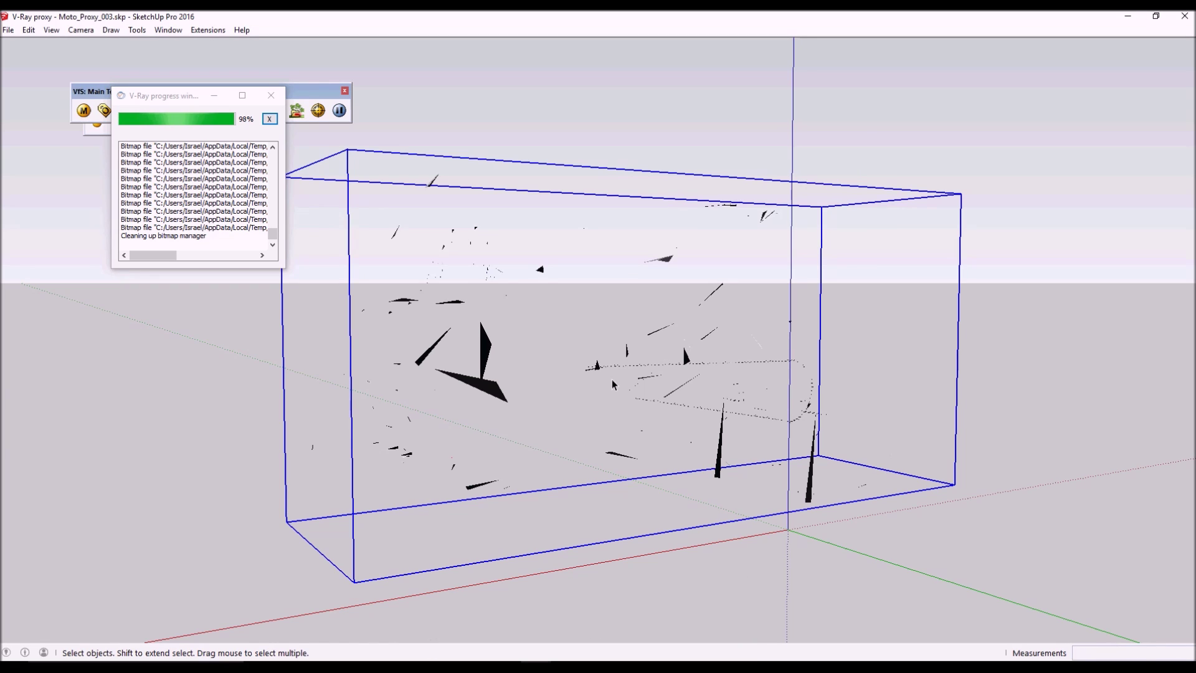
mouse_move(549, 655)
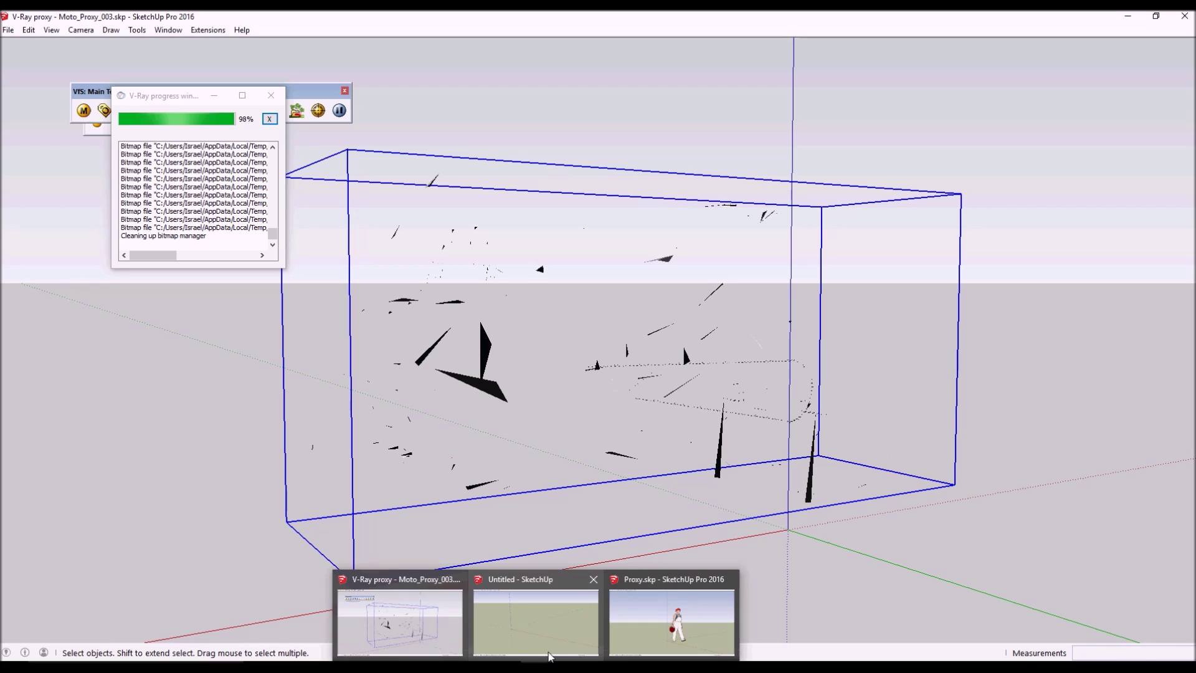
left_click(657, 614)
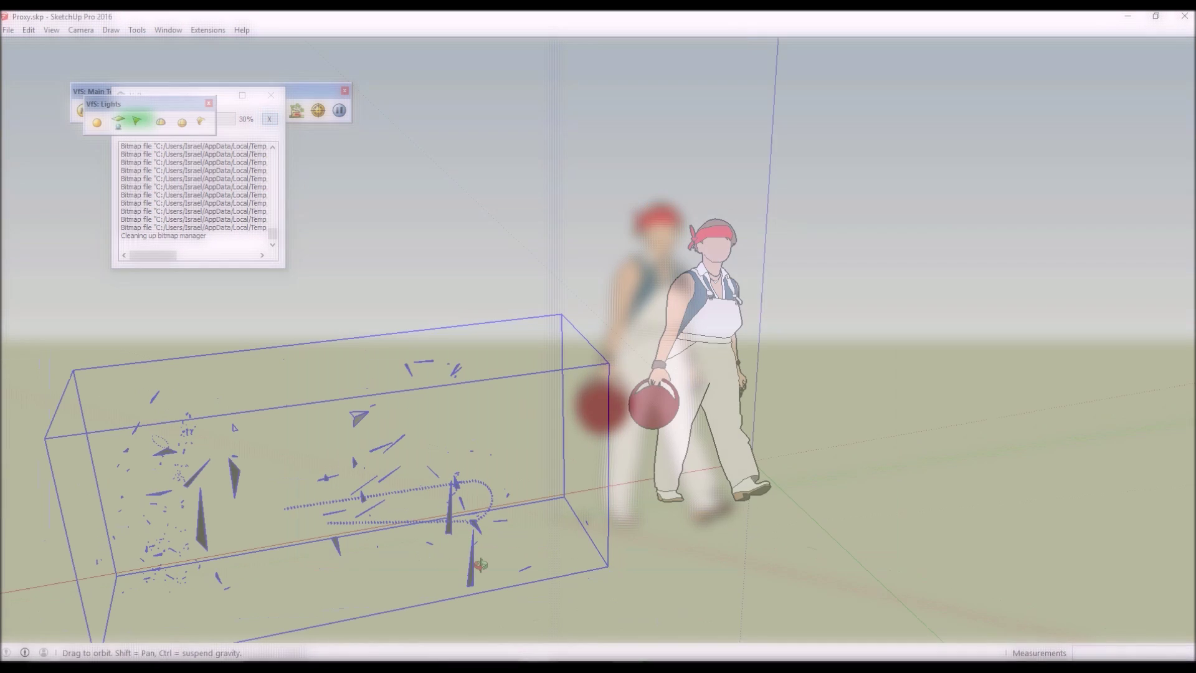
key("q")
scroll(430, 405, "down", 3)
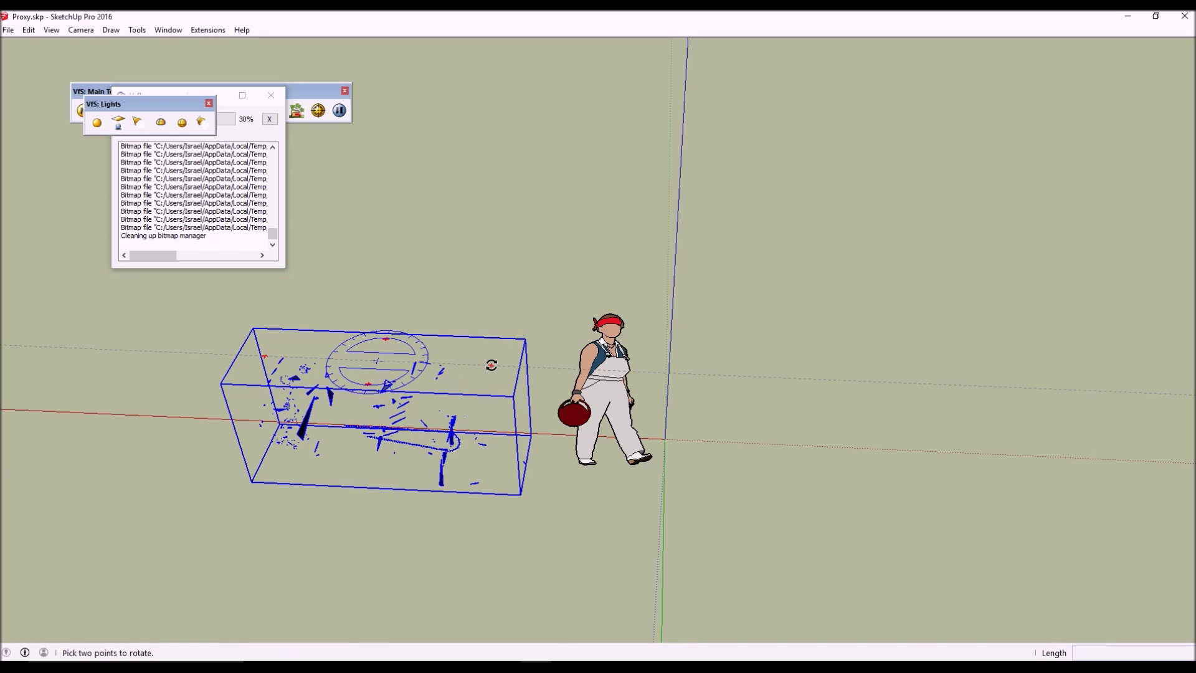
left_click(491, 365)
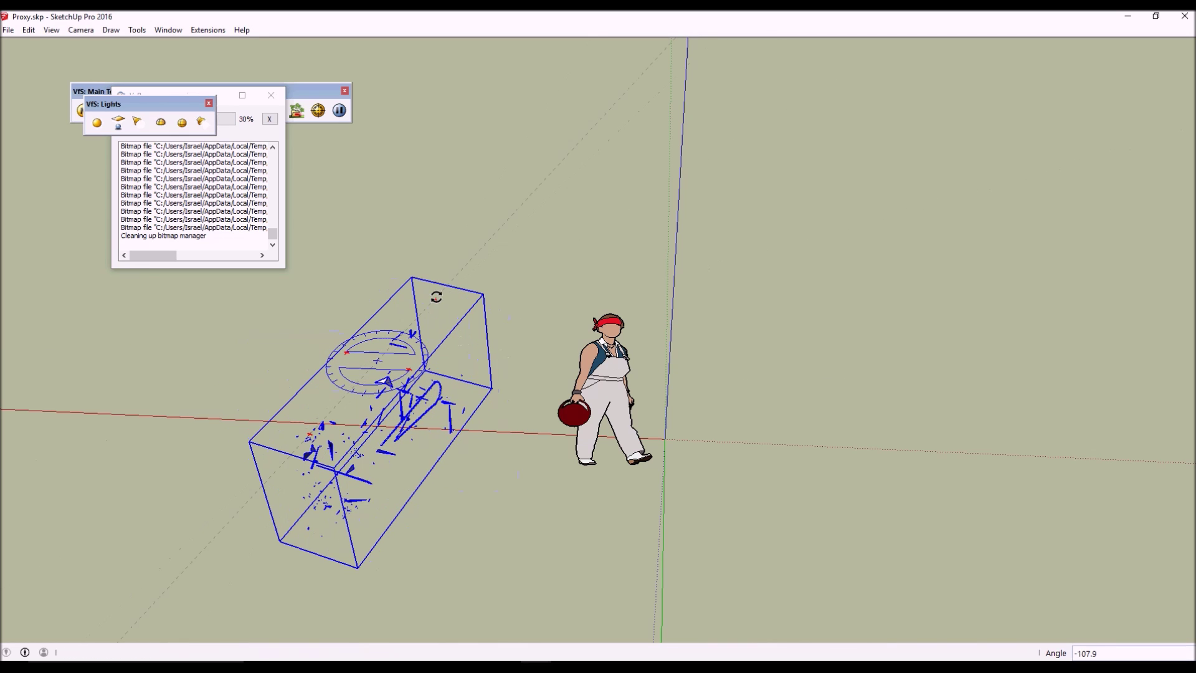
left_click(458, 612)
Step: Move the proxy right beside the woman figure and orbit down to near eye level
key("m")
left_click(296, 576)
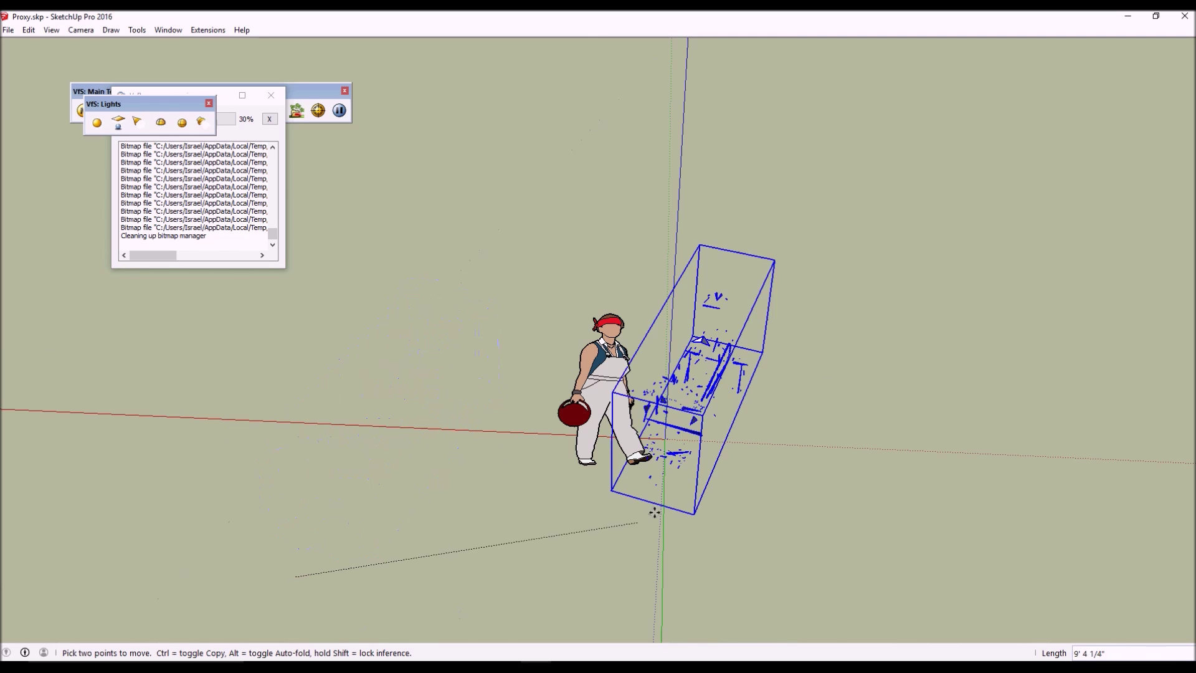
left_click(684, 487)
middle_click_drag(683, 487, 472, 378)
scroll(815, 405, "up", 3)
scroll(815, 405, "up", 3)
scroll(510, 380, "up", 2)
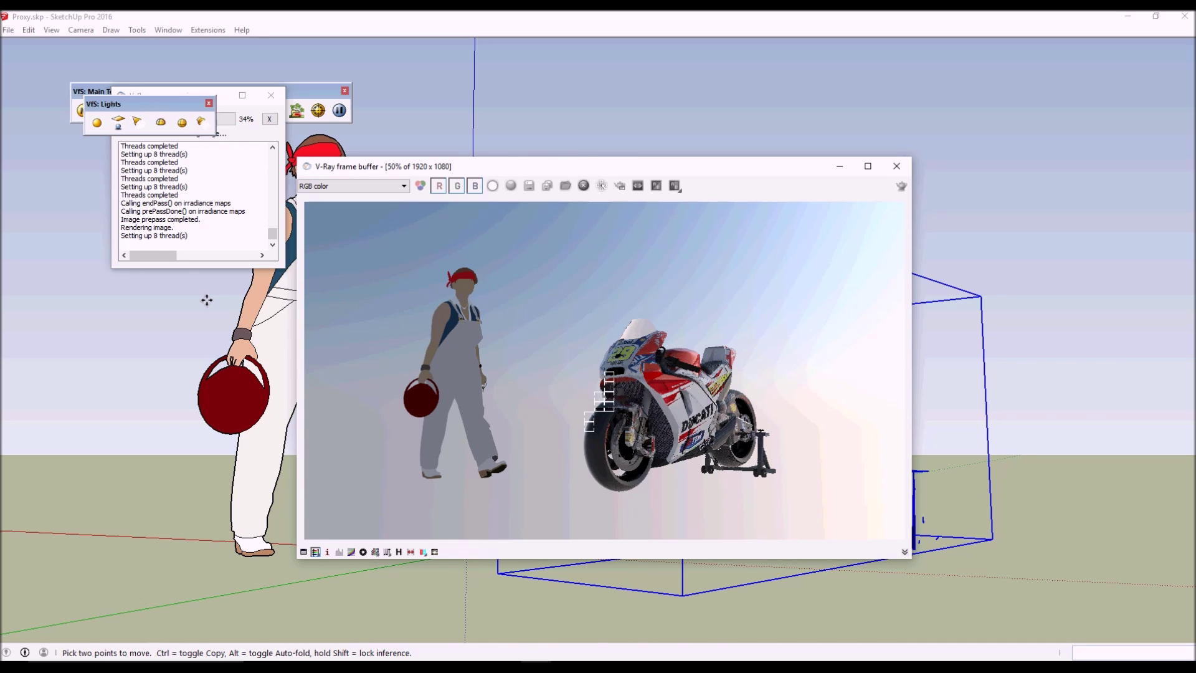
left_click(12, 31)
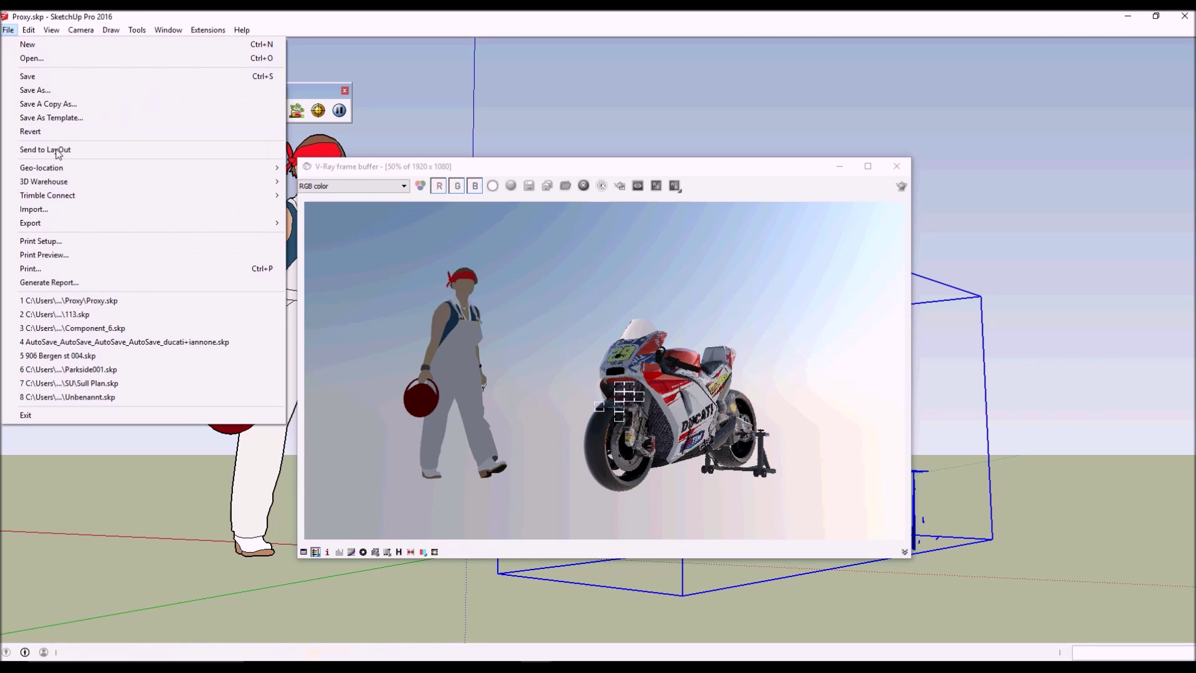
left_click(61, 208)
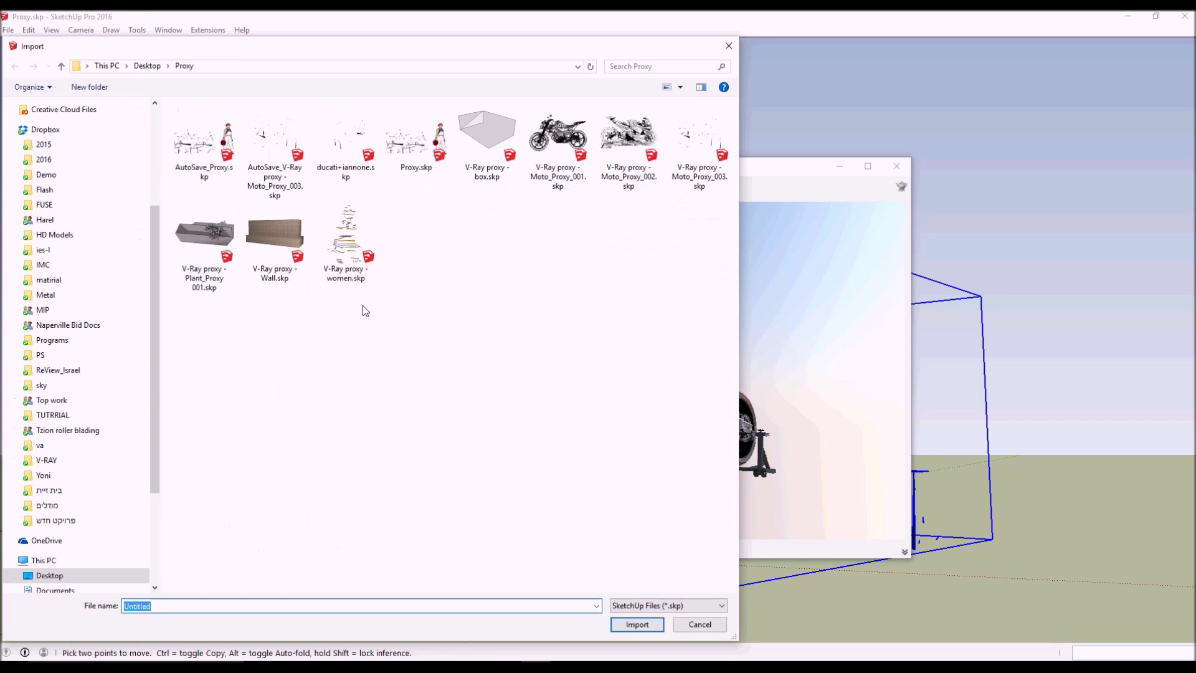
left_click(685, 605)
left_click(679, 605)
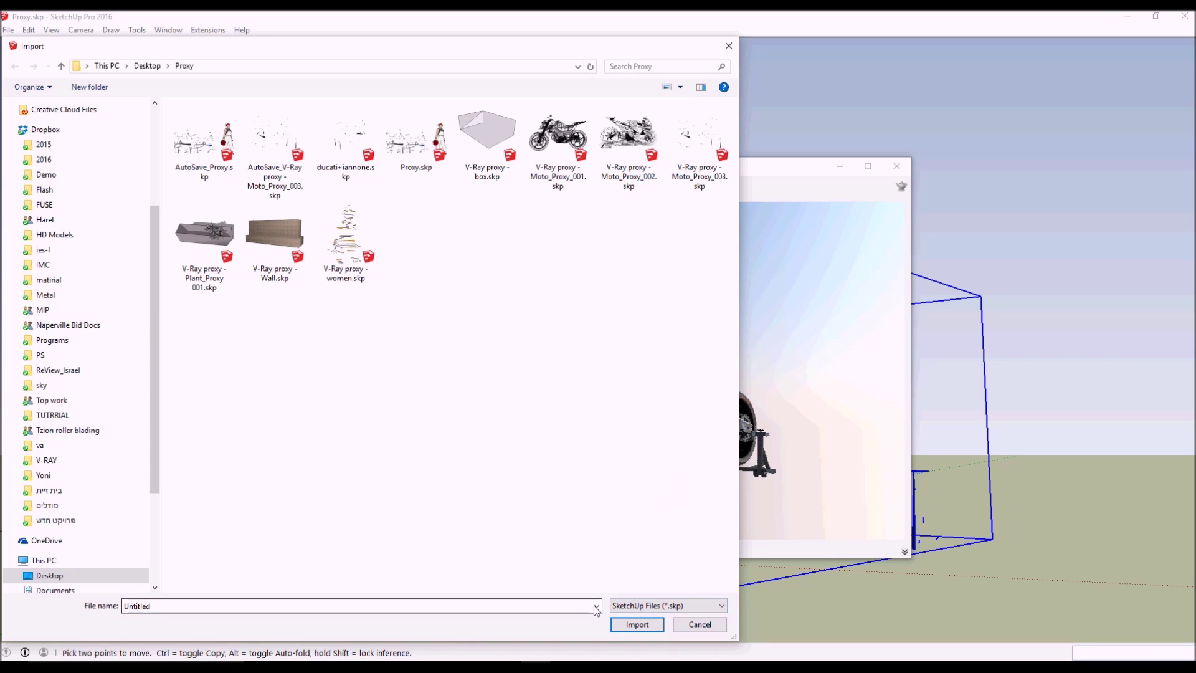
left_click(597, 605)
left_click(597, 605)
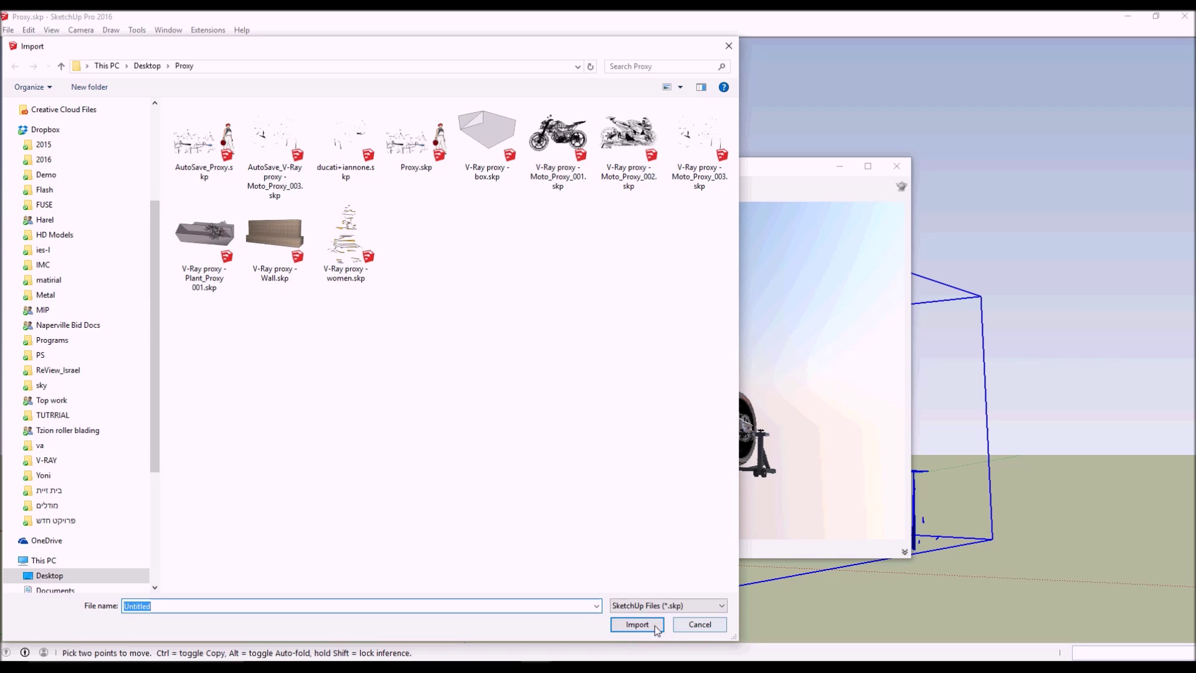
left_click(693, 625)
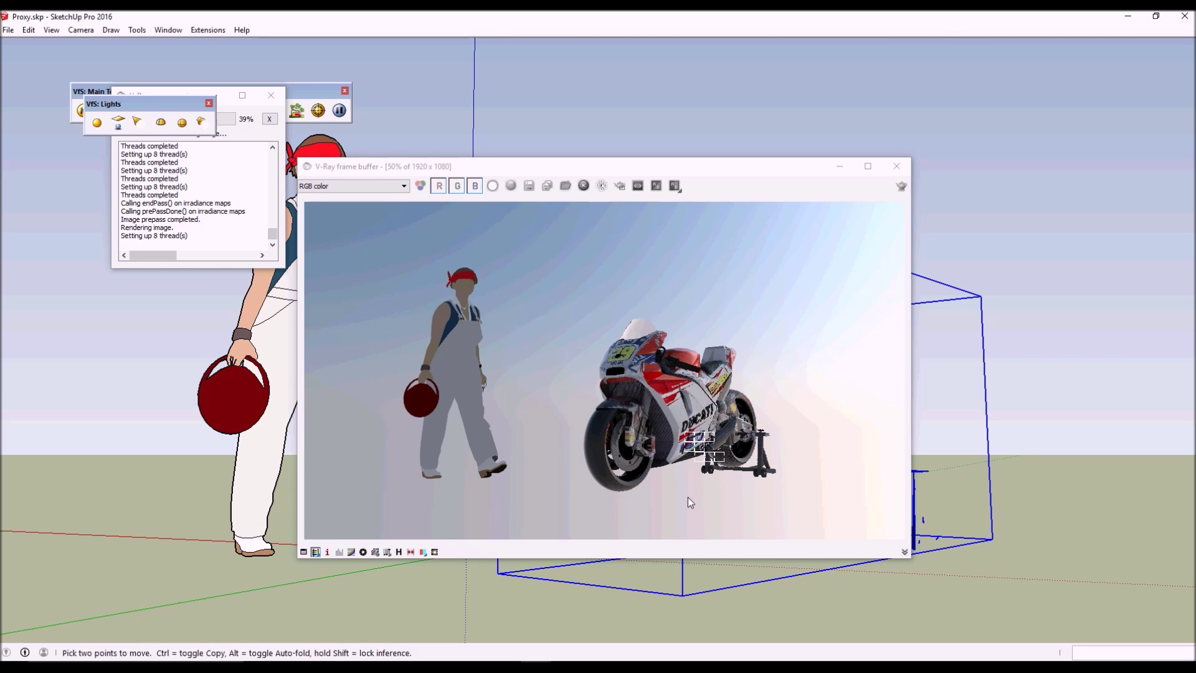
double_click(589, 410)
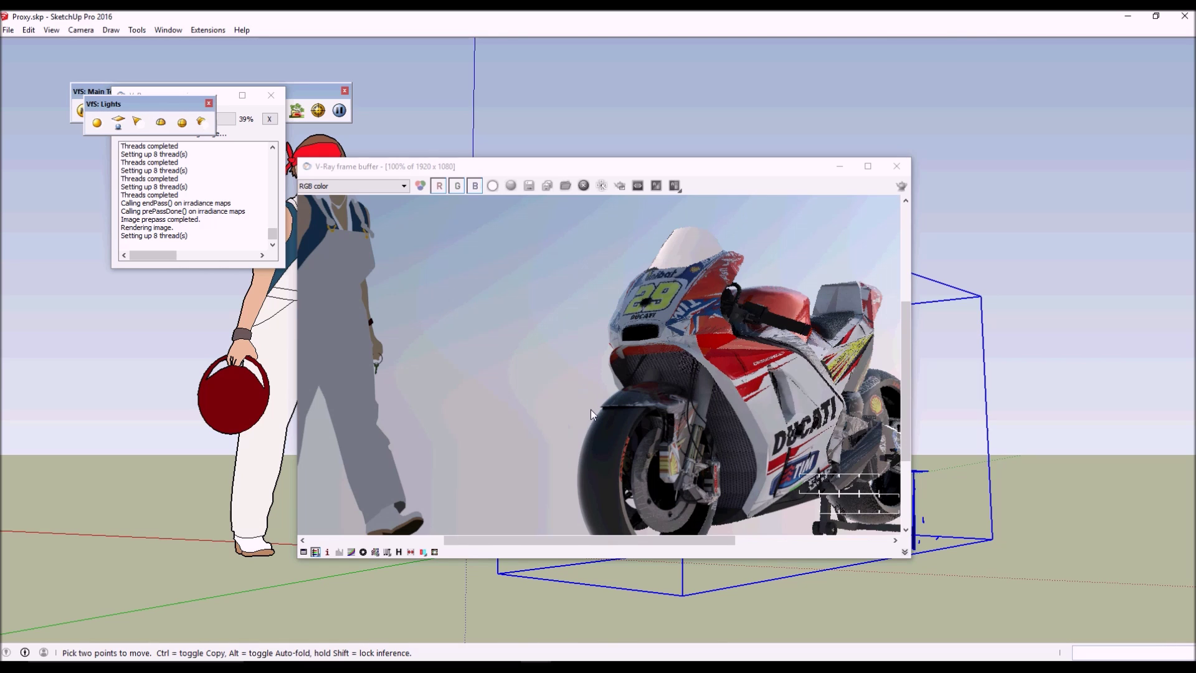
scroll(604, 436, "up", 1)
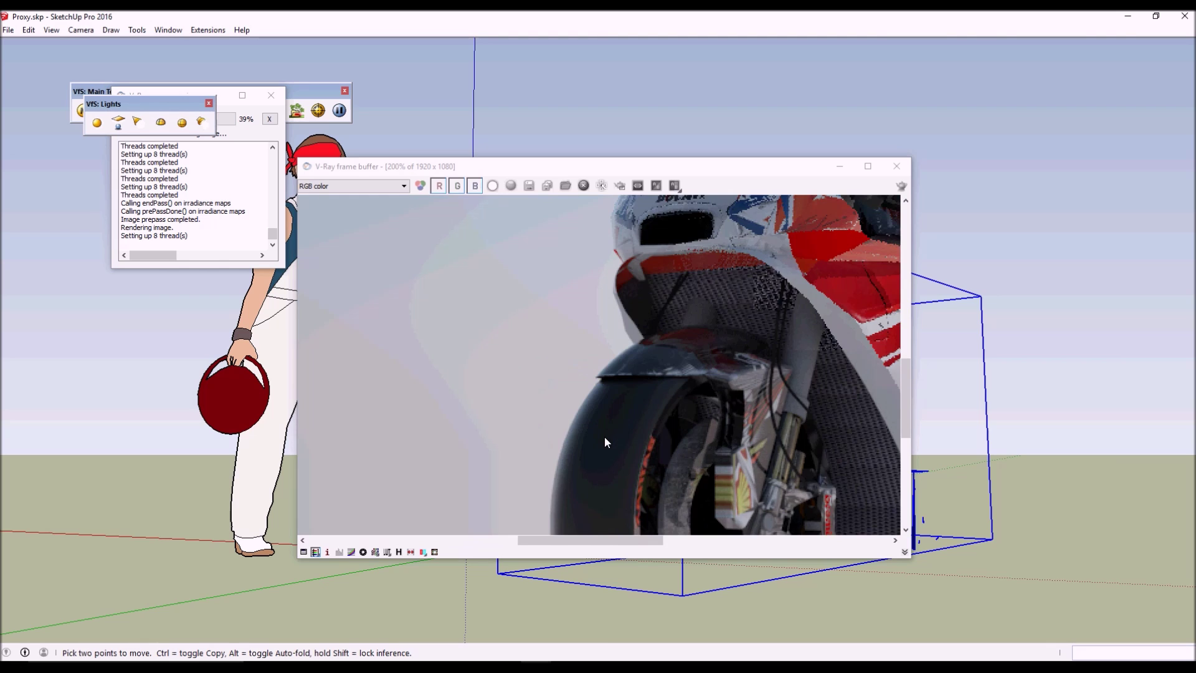
scroll(604, 435, "down", 2)
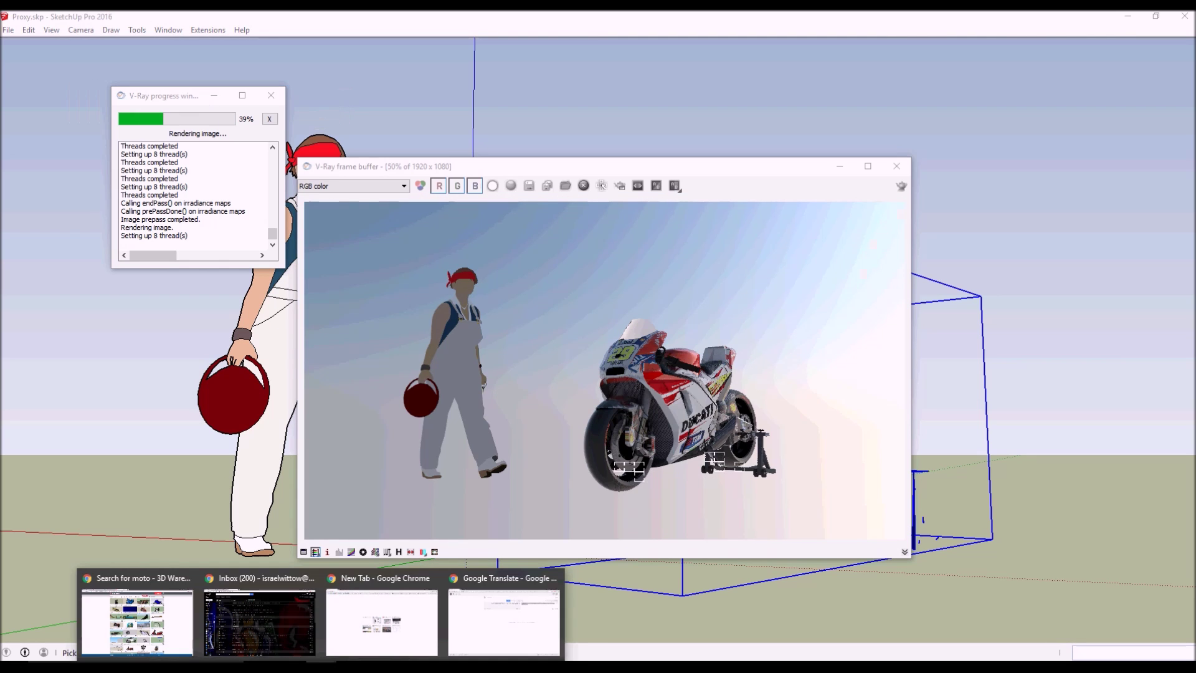